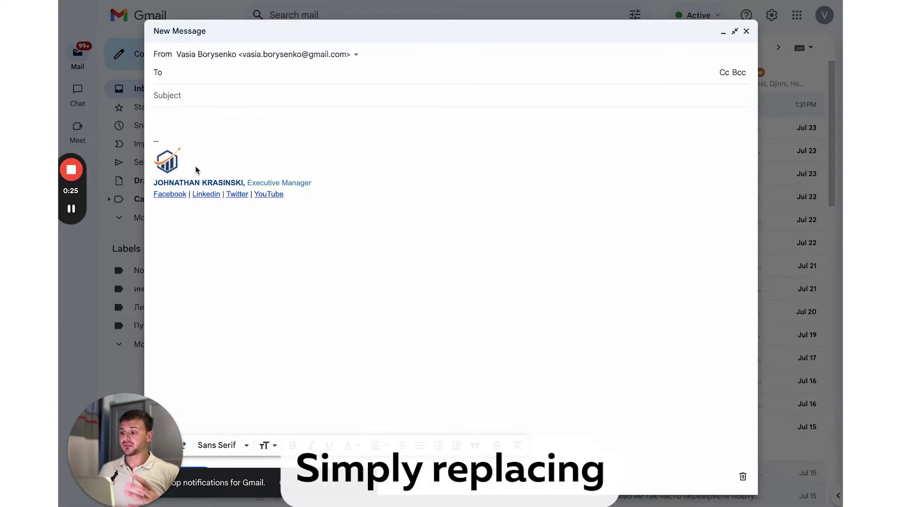
Step: Put focus in the body of the sample message showing the finished logo signature
click(167, 185)
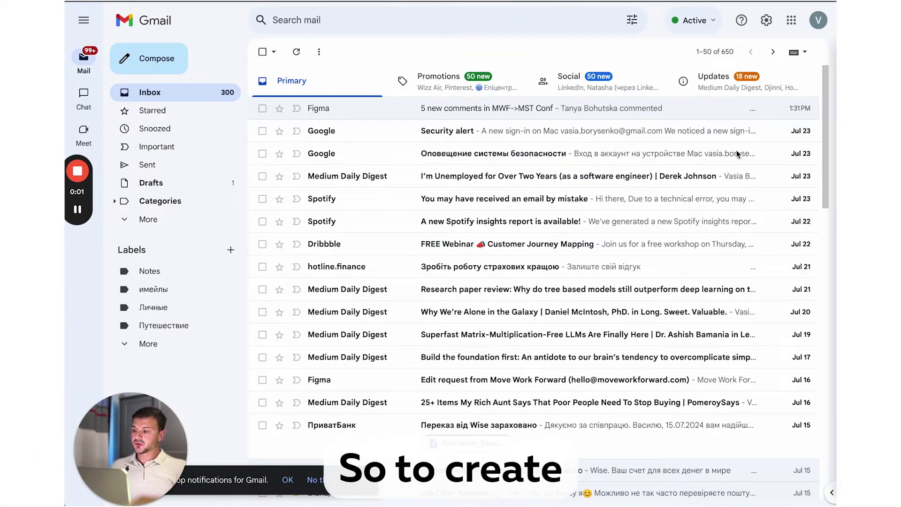
Step: Open all Gmail settings at the Signature section and preview saved signatures 2 and 3
click(767, 23)
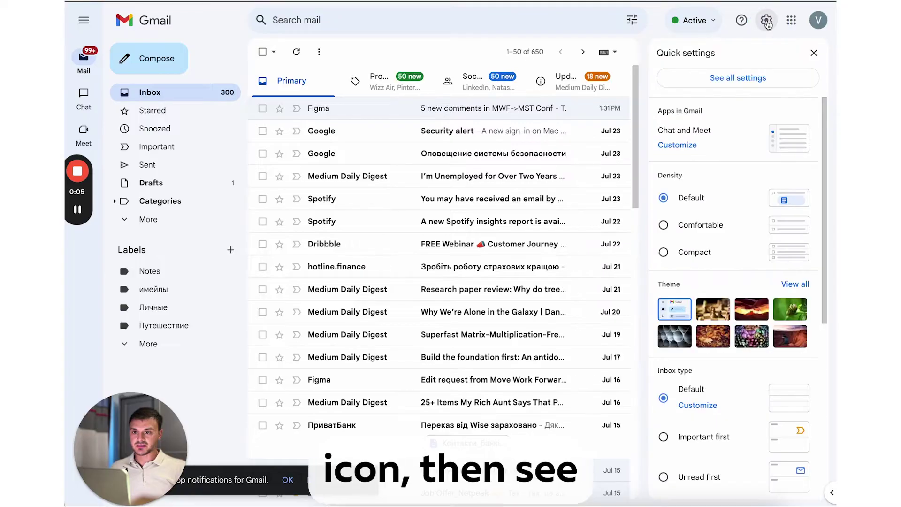
click(747, 78)
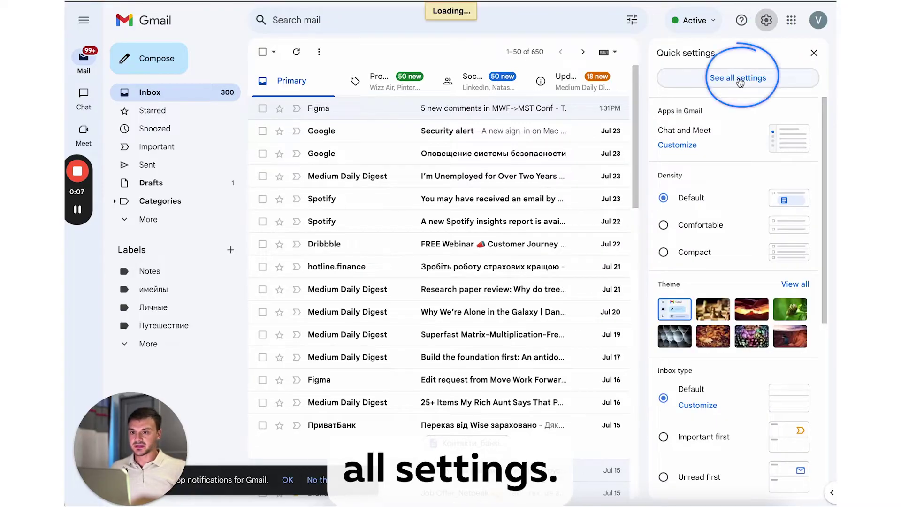
scroll(456, 214, down, 20)
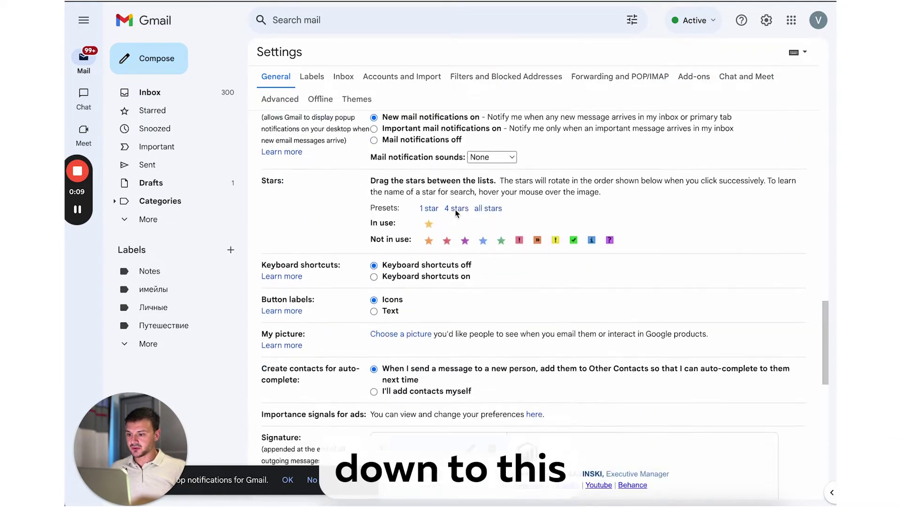
scroll(456, 214, down, 1)
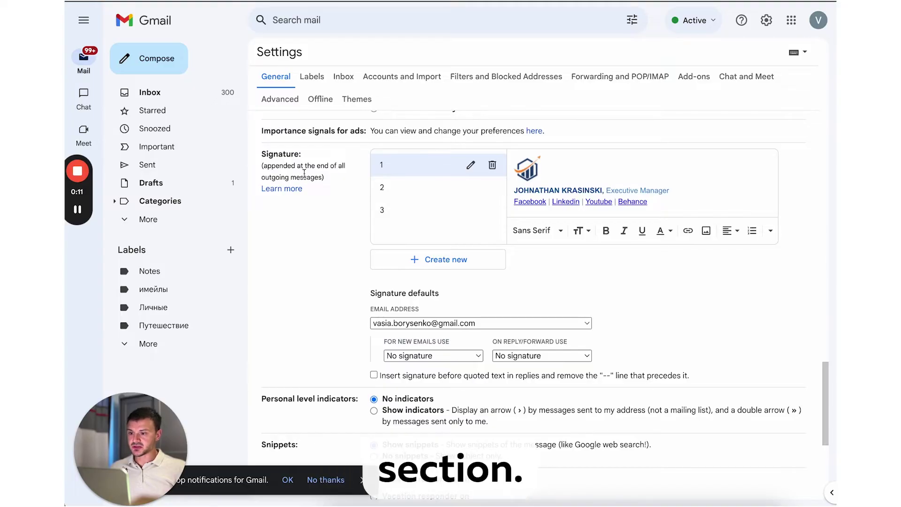
click(383, 188)
click(388, 213)
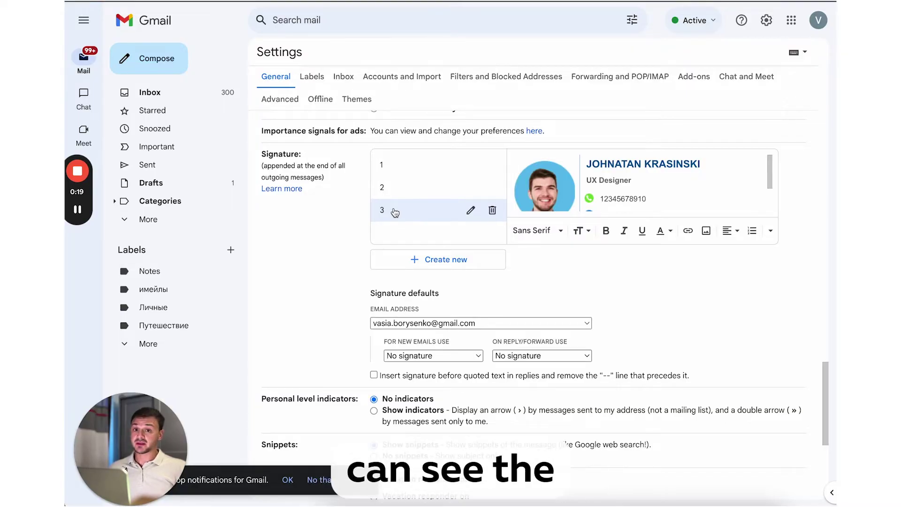
Step: Create a new signature named 'Demo 1'
click(440, 261)
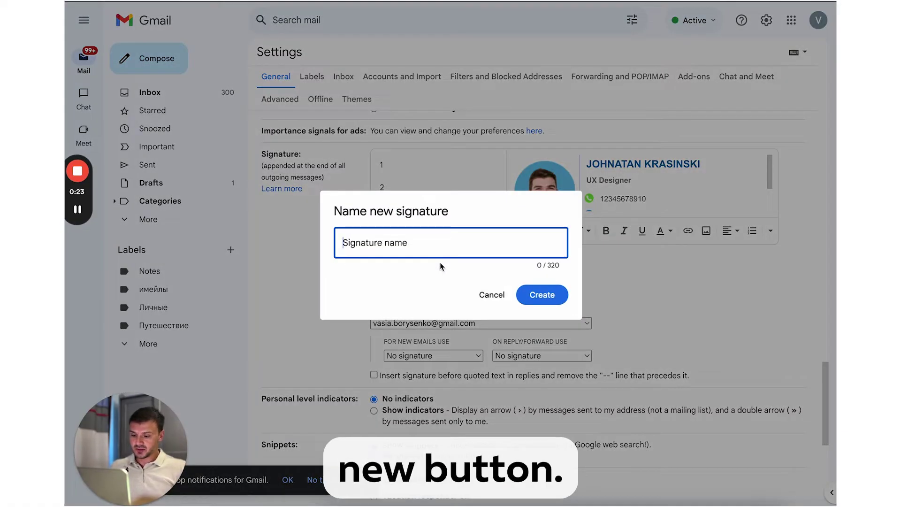
text(Demo 1)
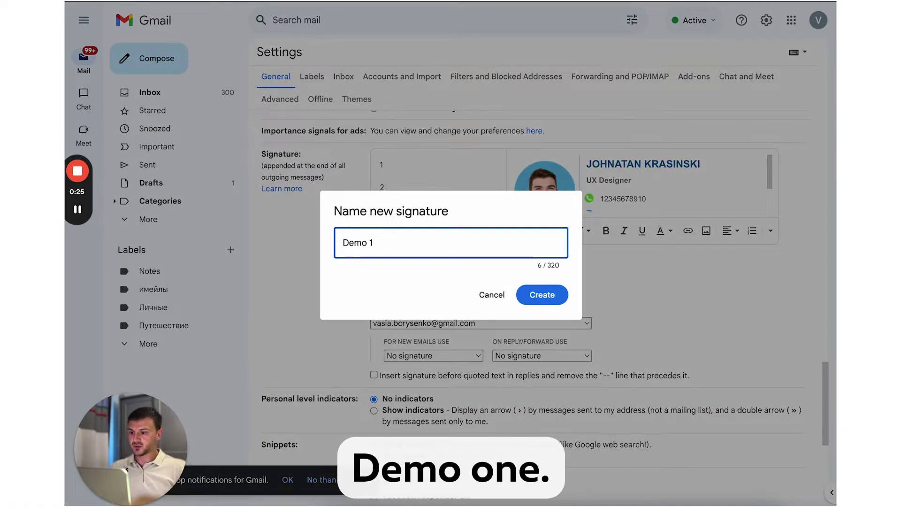
click(539, 295)
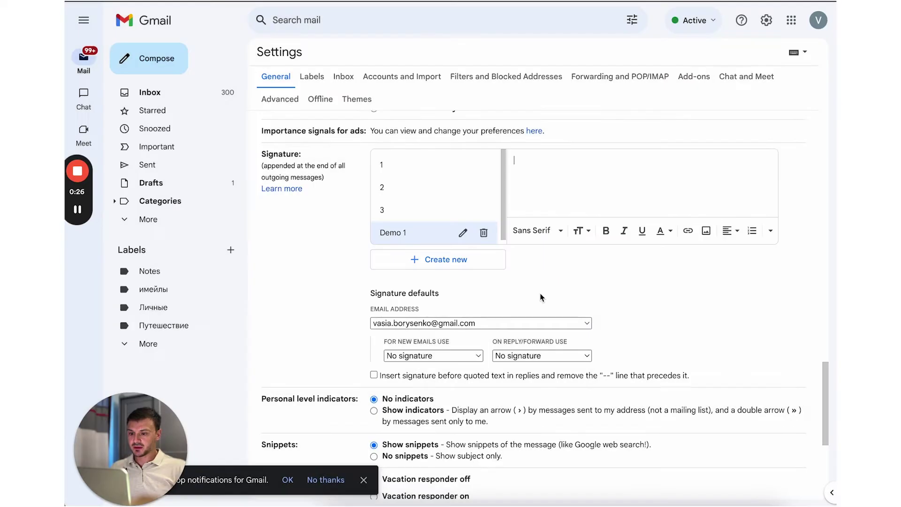
Step: Upload the Email-logo-48.png logo image into the Demo 1 signature
click(706, 232)
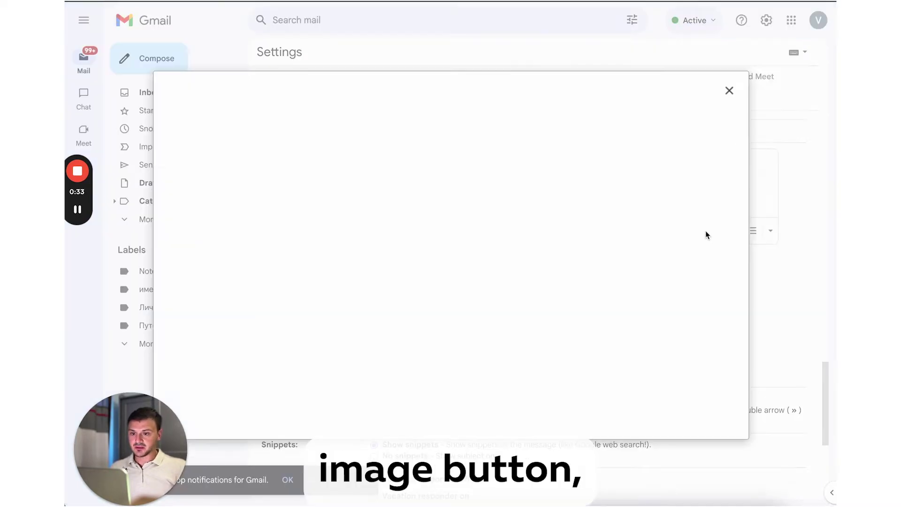
click(331, 116)
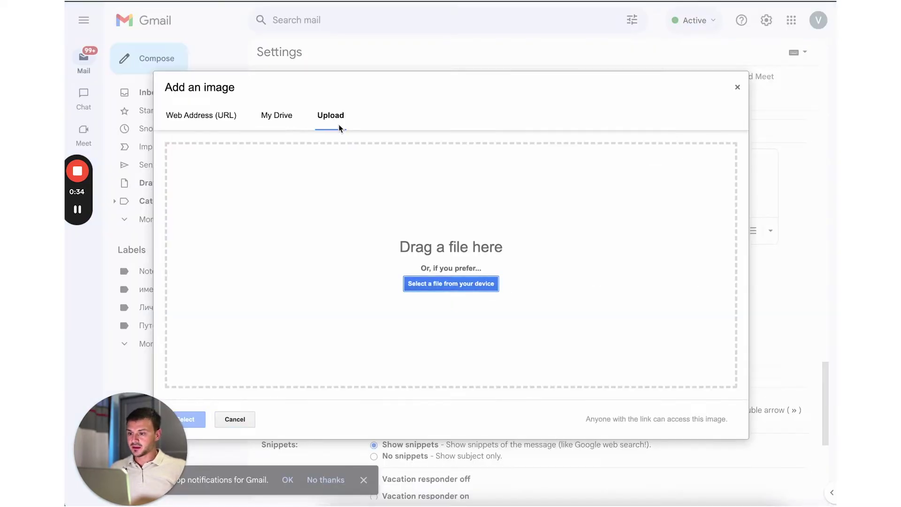
click(453, 284)
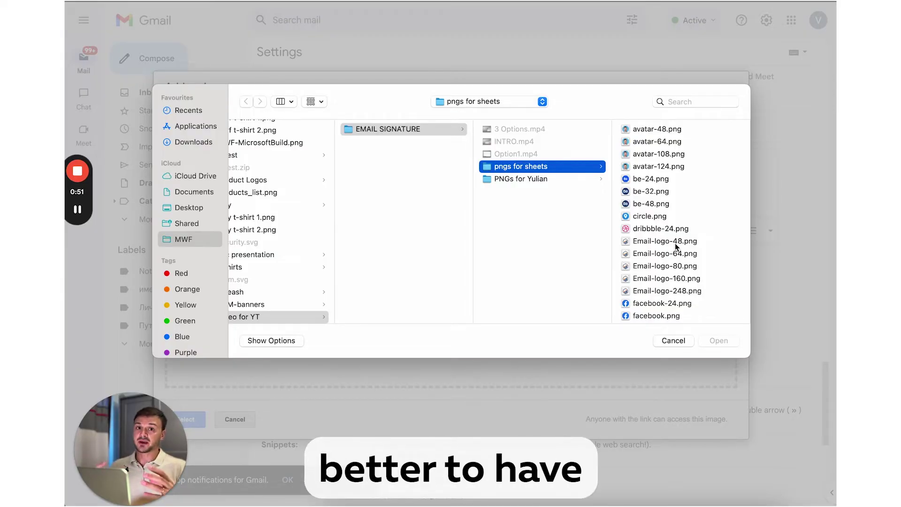
click(660, 242)
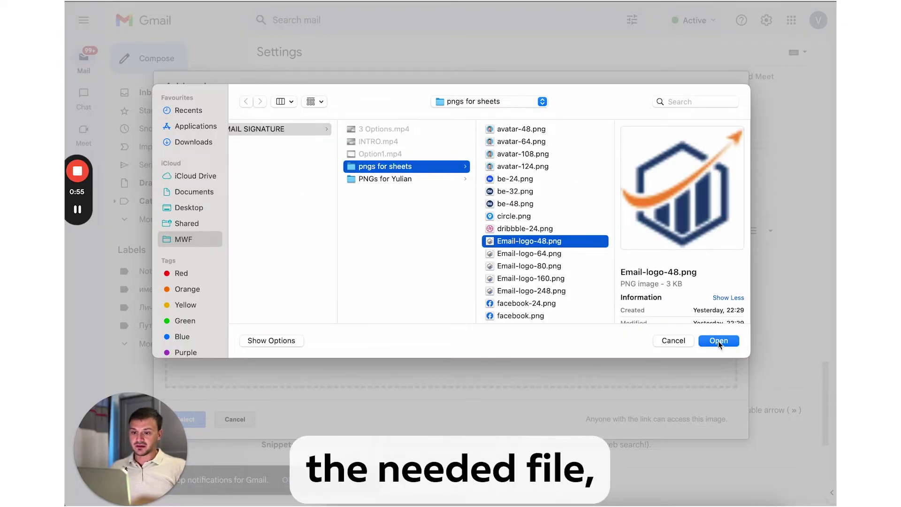
click(717, 342)
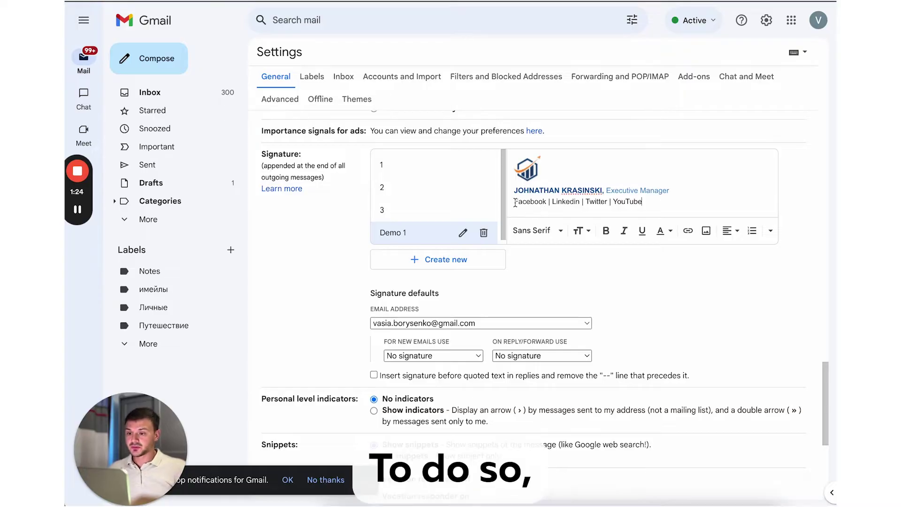
Step: Link the word Facebook in the signature to 'swoweoiweiorg'
drag(515, 202, 546, 201)
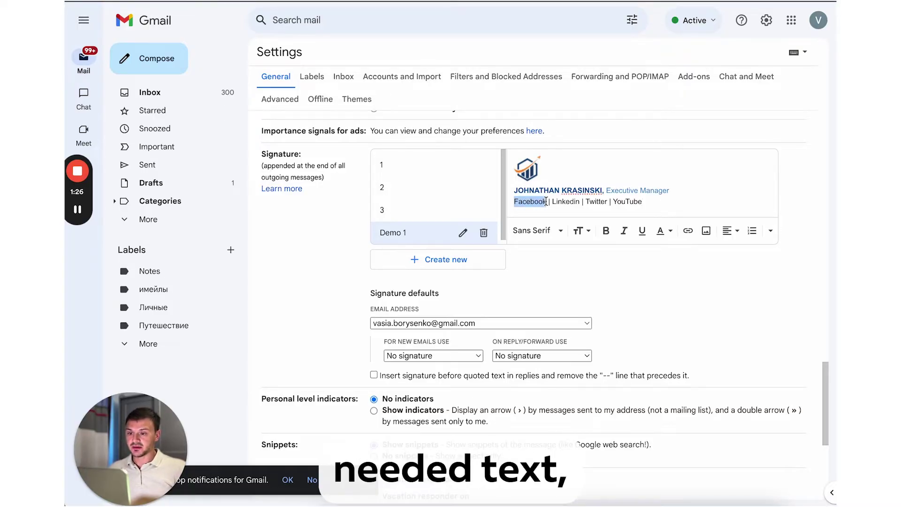
click(689, 231)
text(swoweoiweiorg)
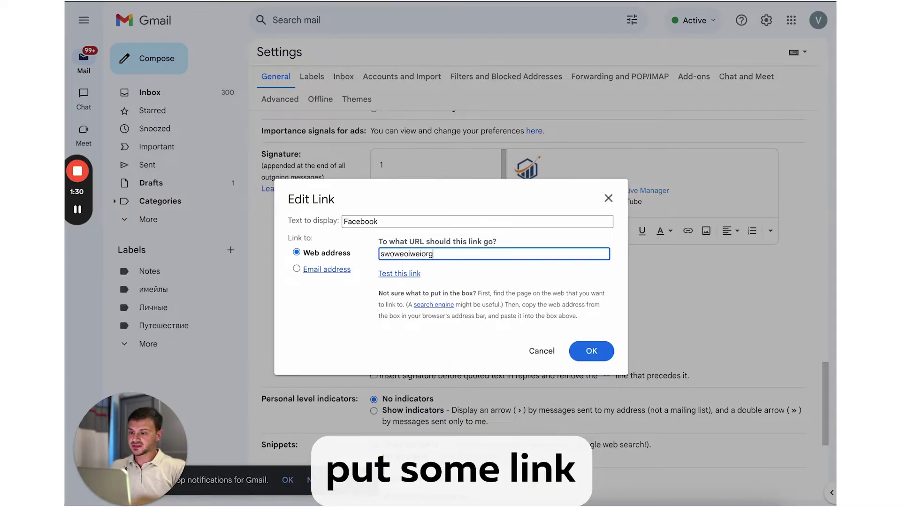
click(590, 351)
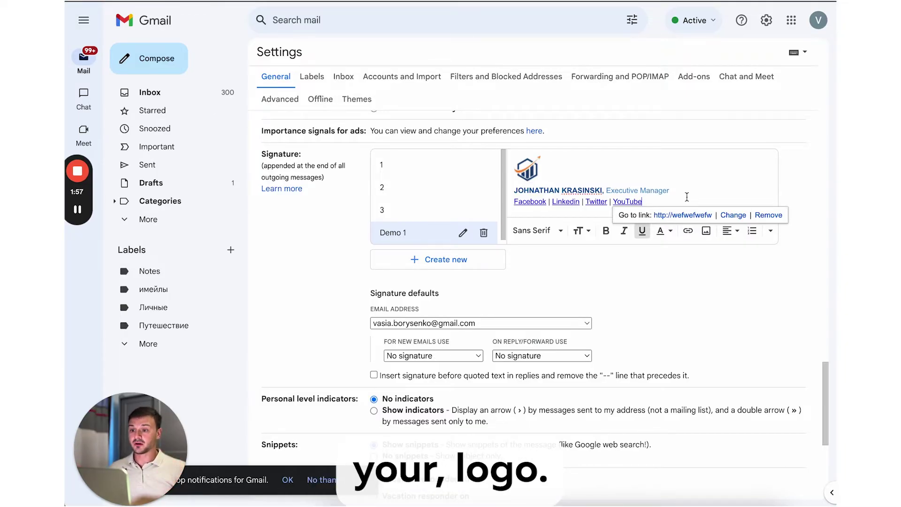
Step: Link the signature's logo image to 'afaewfewf'
click(523, 172)
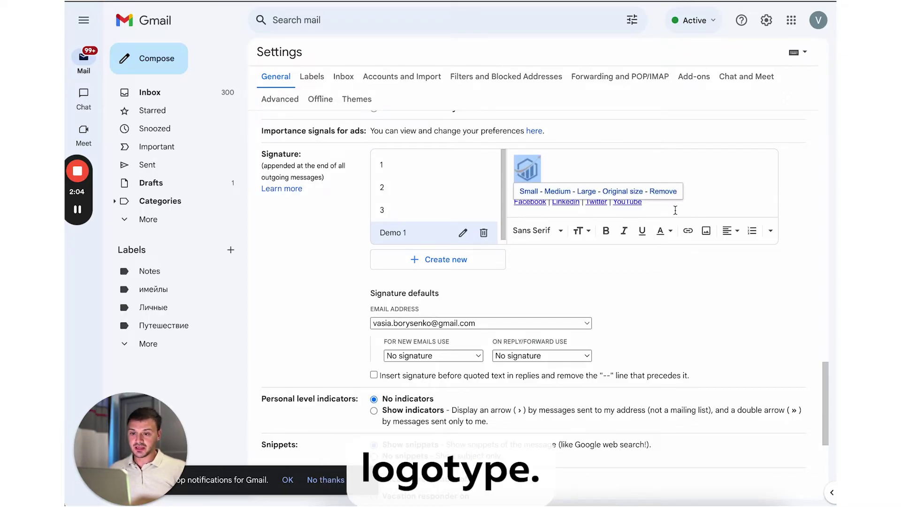
click(689, 233)
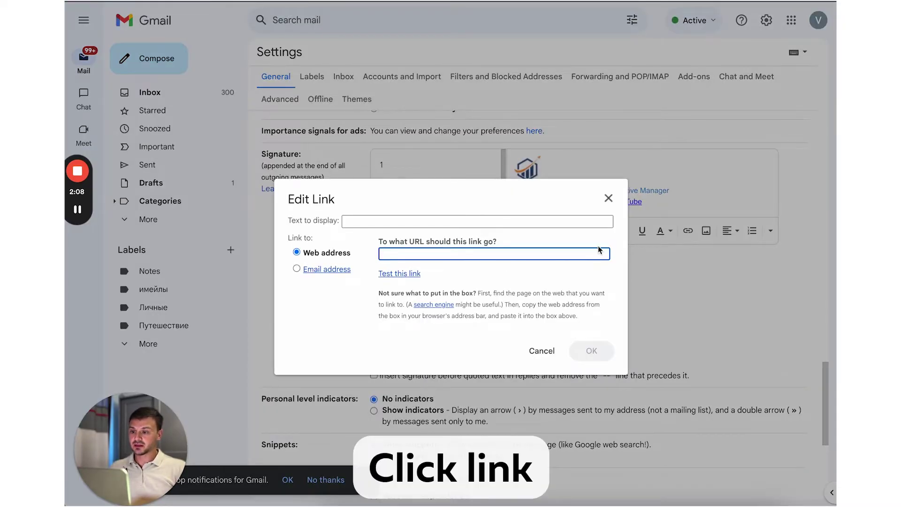
text(afaewfewf)
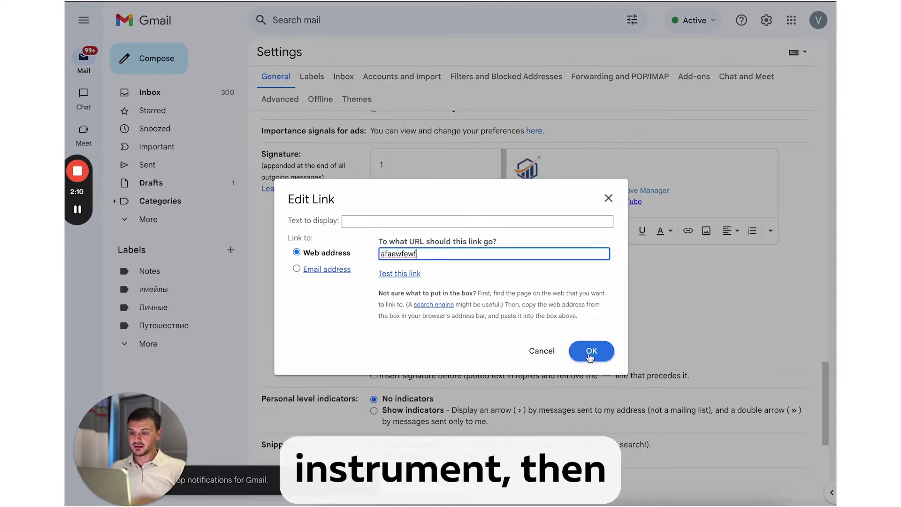
click(591, 350)
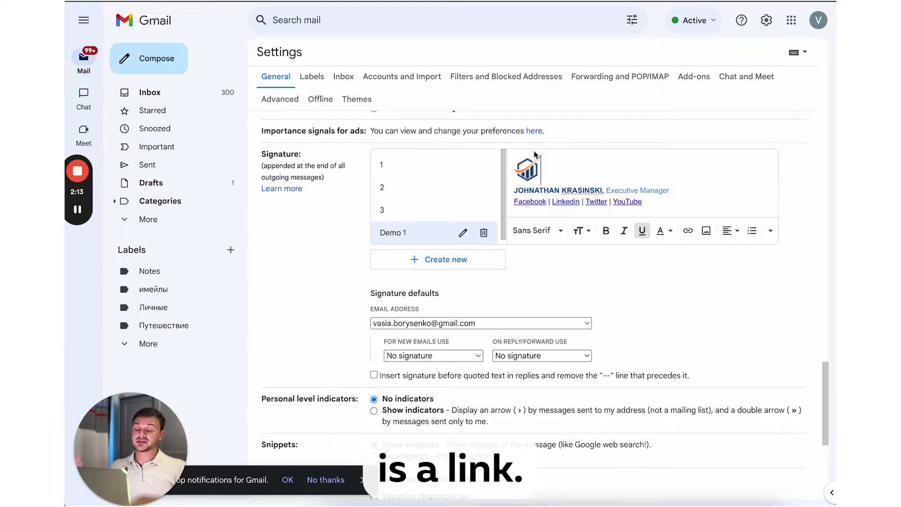
Step: Make Demo 1 the default for new emails, save settings, and check it in a new message
scroll(536, 159, down, 3)
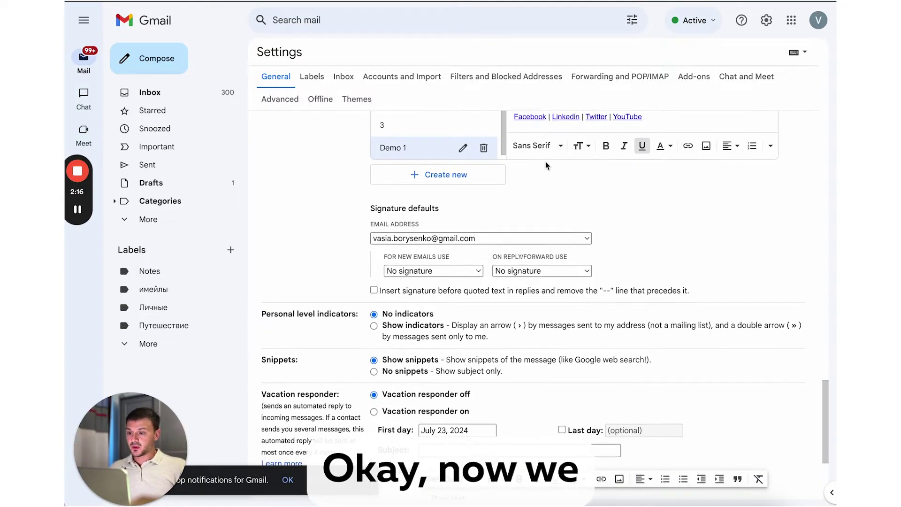
click(434, 242)
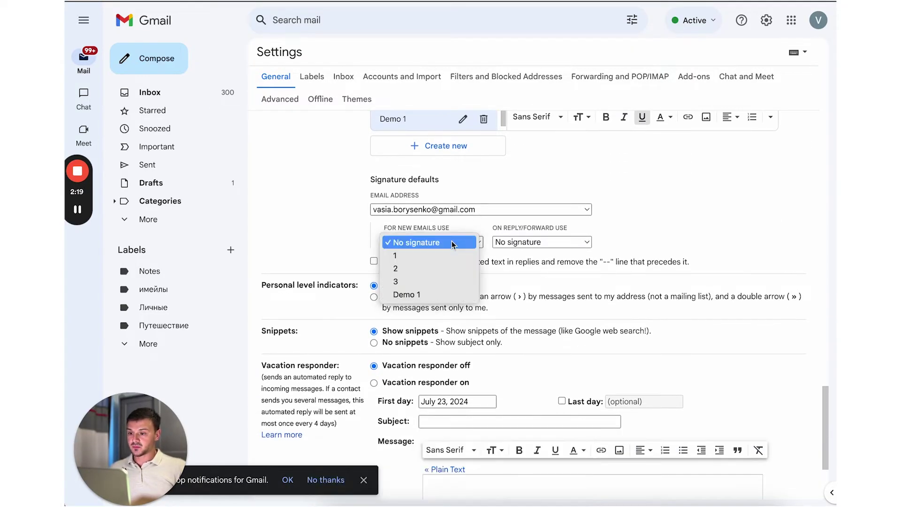
click(431, 292)
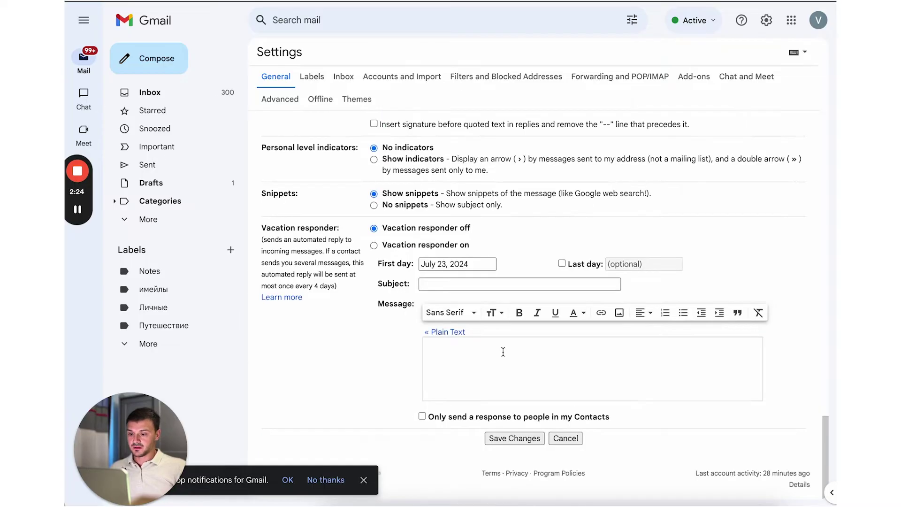
click(503, 439)
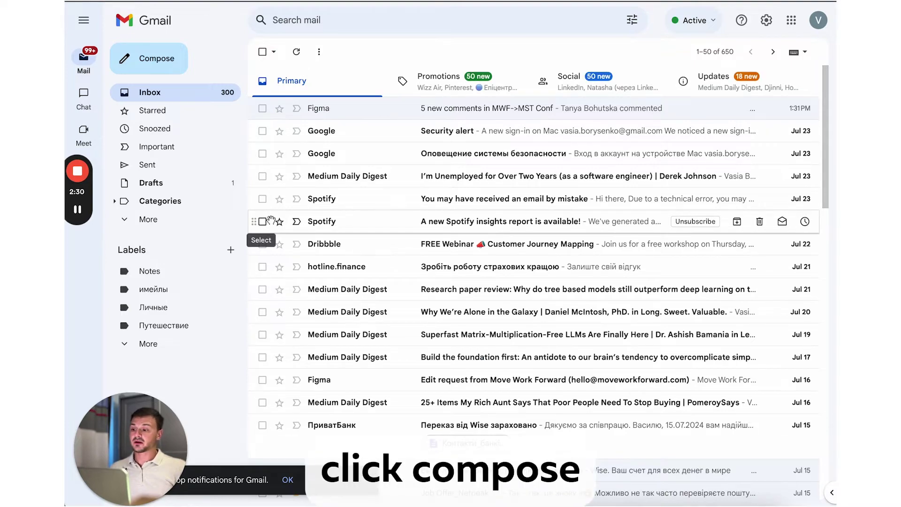
click(141, 71)
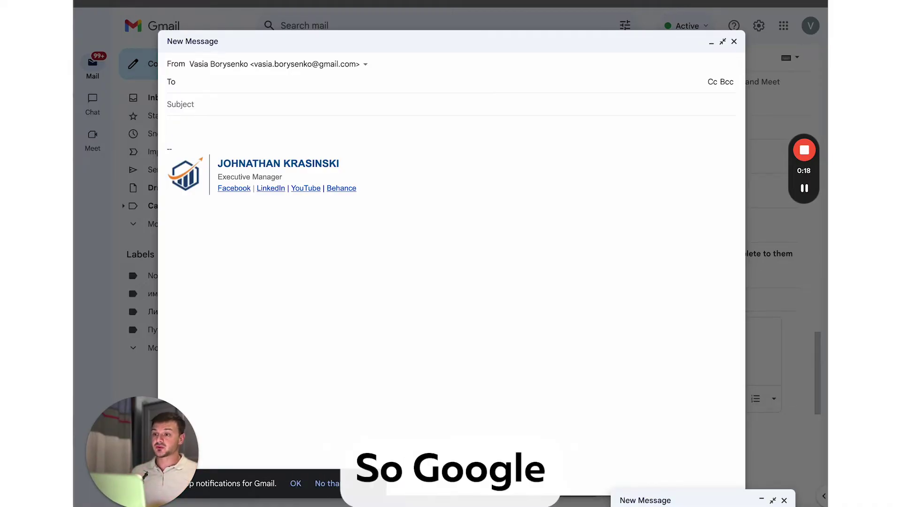
key(ctrl+Tab)
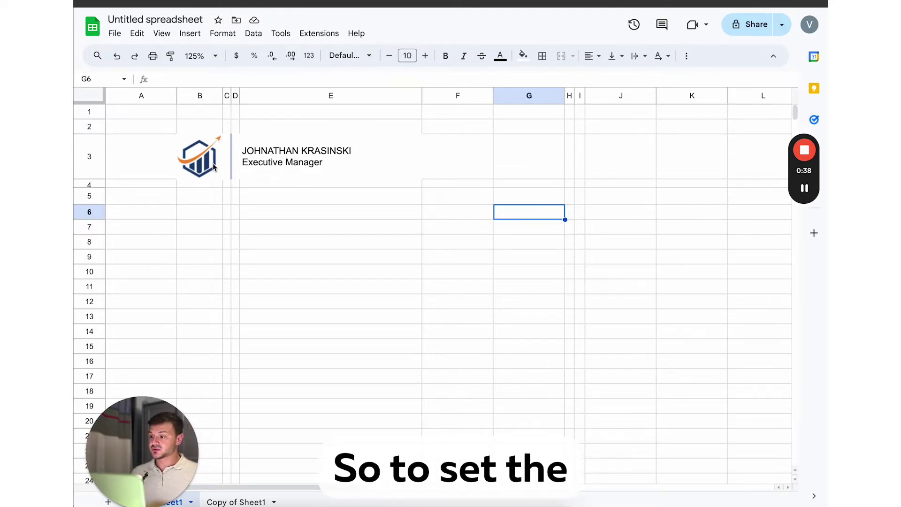
Step: Resize column B, which holds the logo, to 64 pixels wide
click(192, 96)
right_click(193, 97)
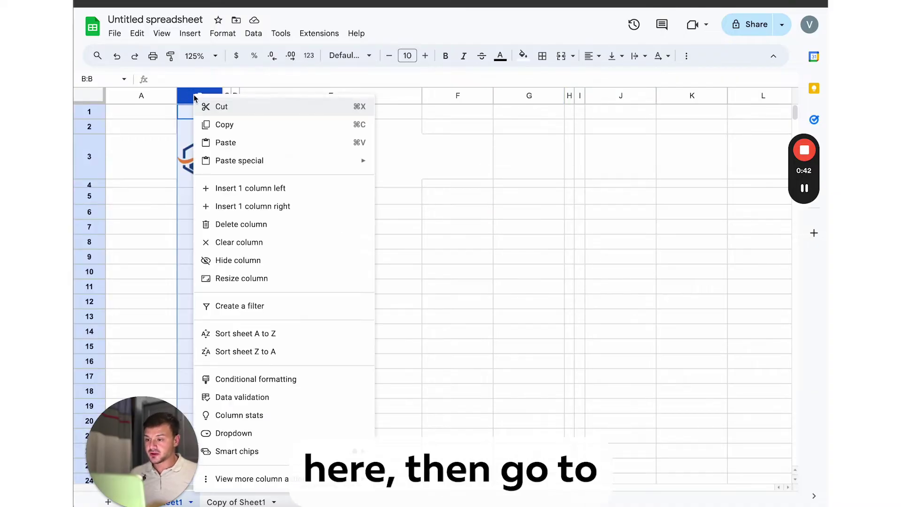
click(231, 281)
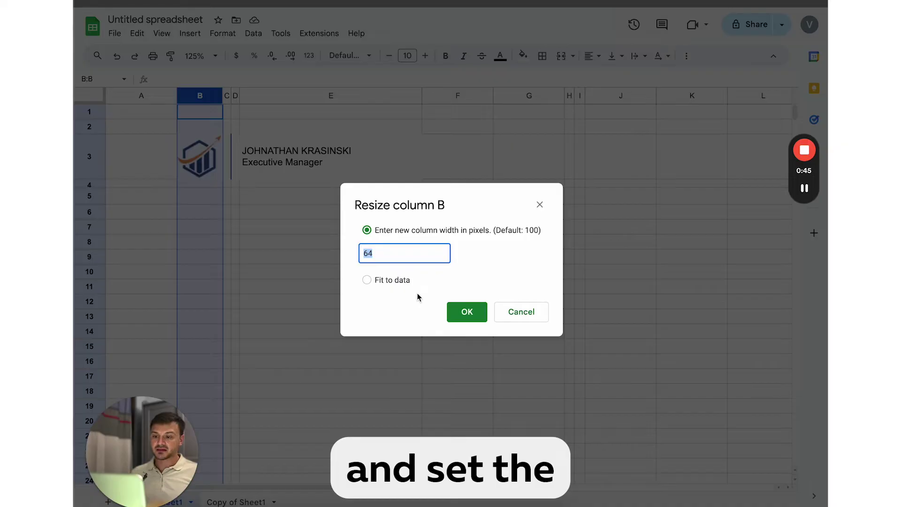
click(464, 311)
Step: Resize row 3 to 64 pixels tall and select the logo cell B3
click(91, 170)
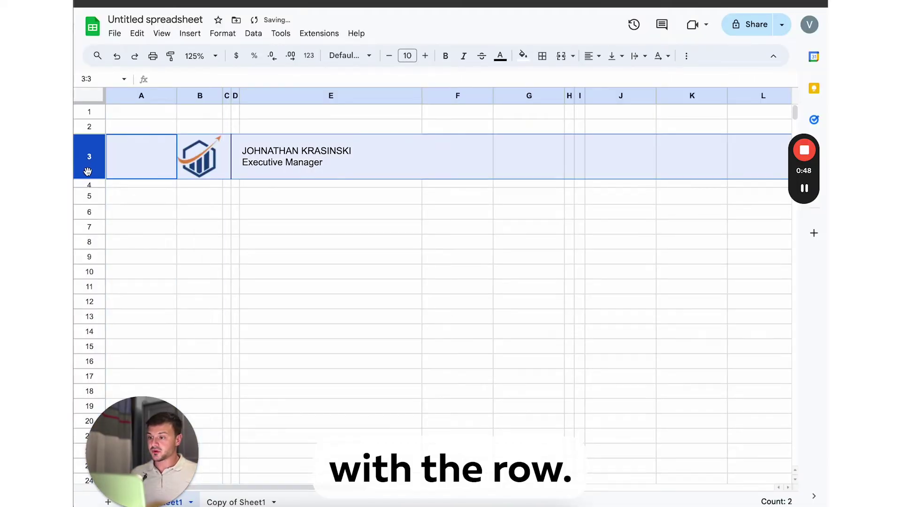
right_click(88, 171)
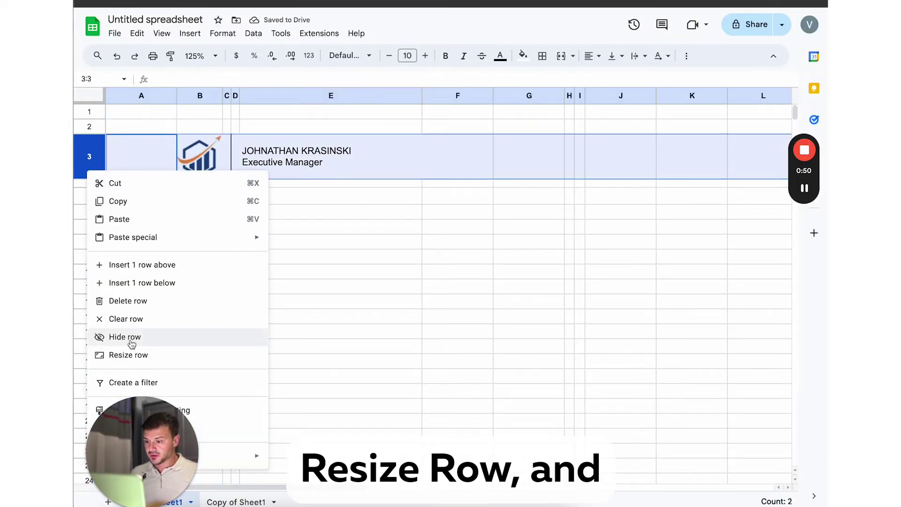
click(130, 355)
click(437, 311)
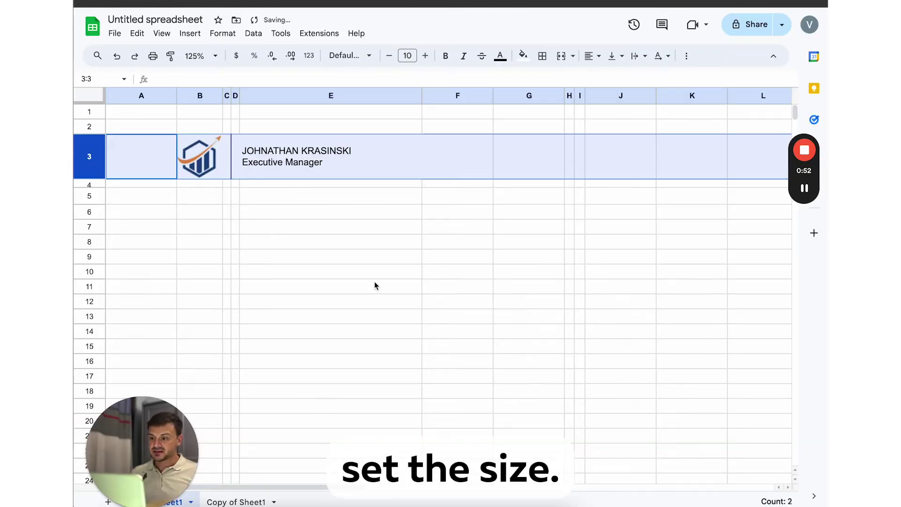
click(199, 198)
click(201, 177)
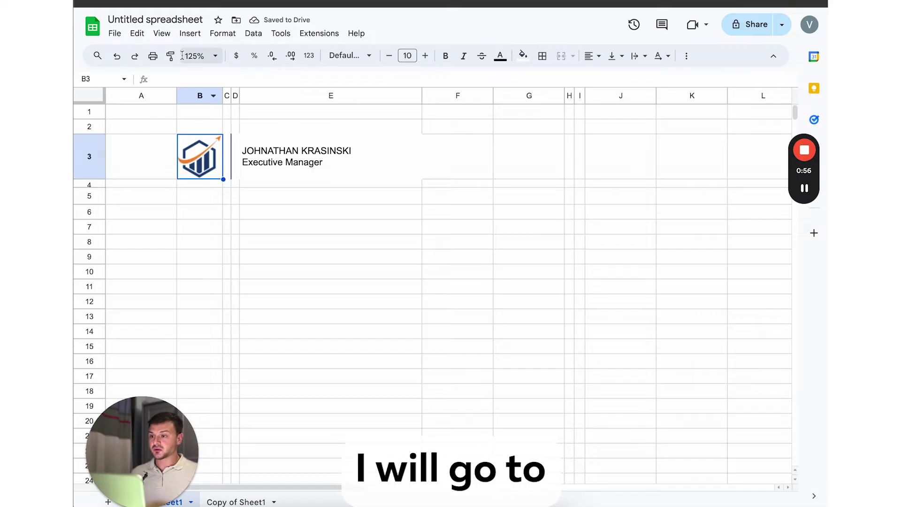
Step: Apply white borders to every cell of G6:J6 to hide the gridlines
click(187, 34)
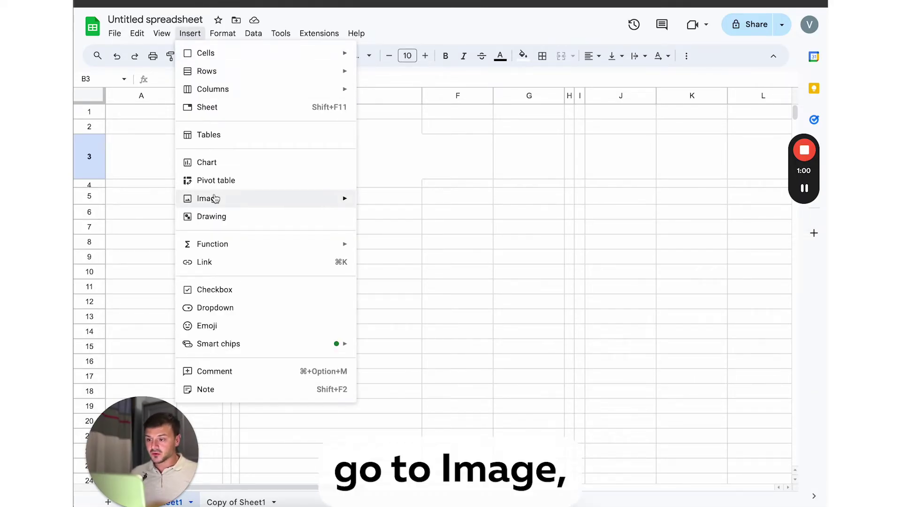
mouse_move(215, 198)
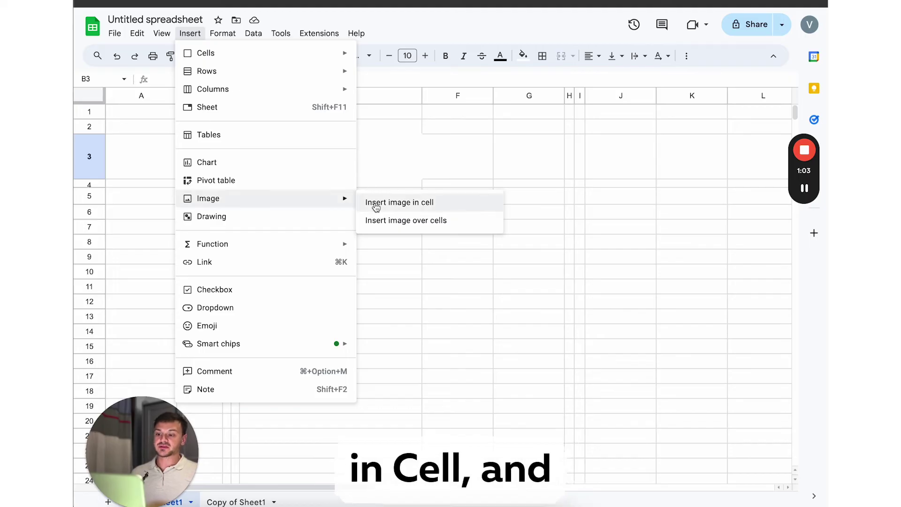
click(421, 256)
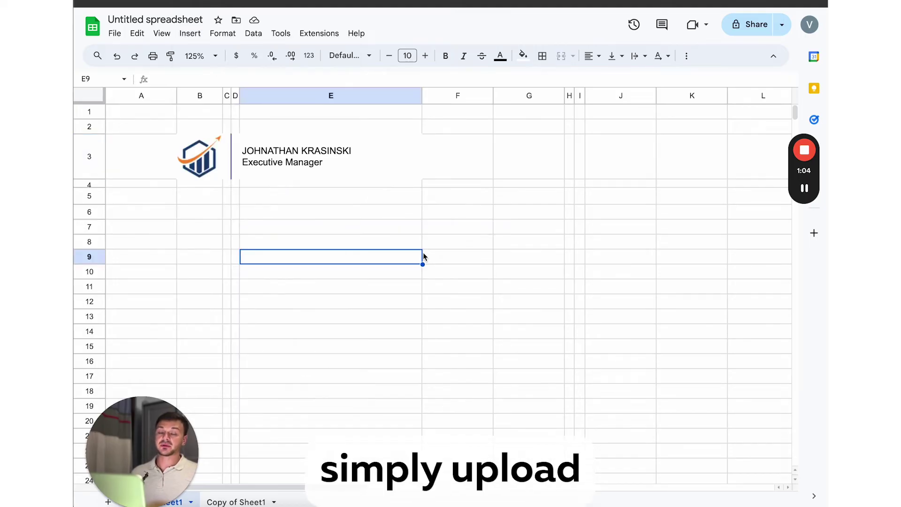
click(227, 177)
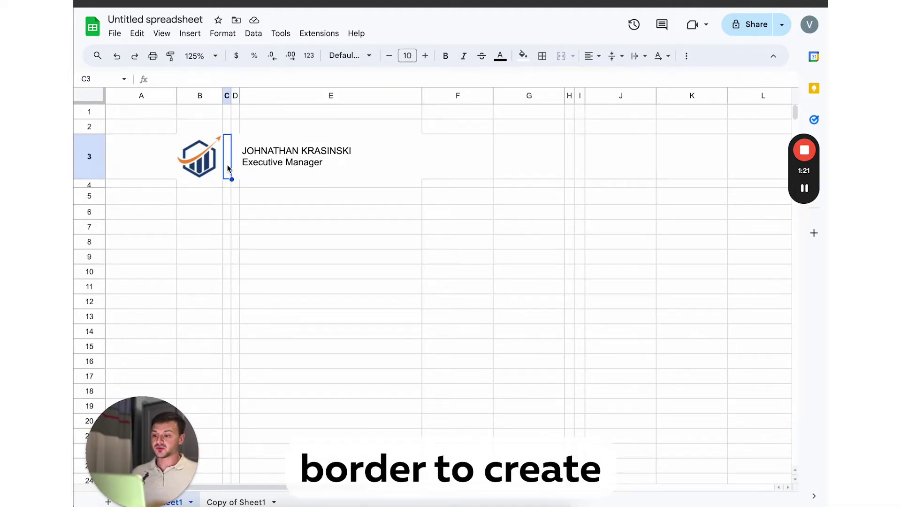
click(509, 213)
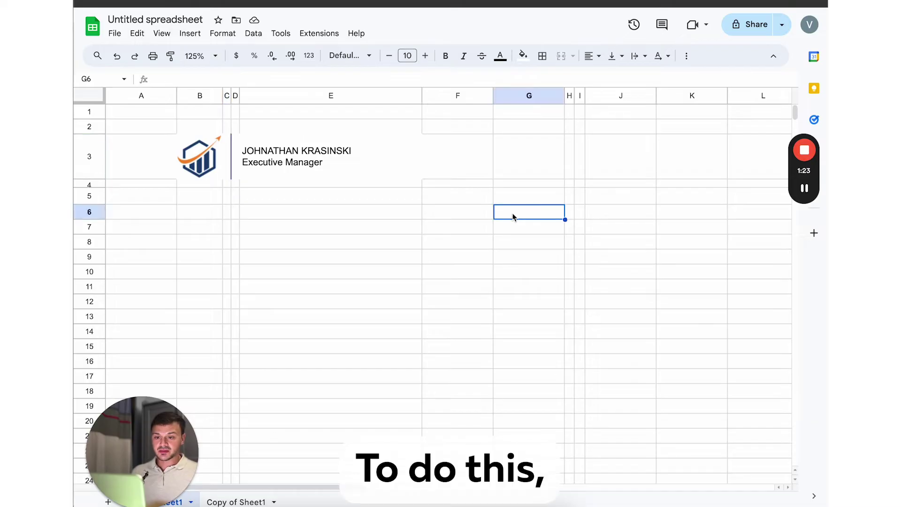
shift+click(601, 216)
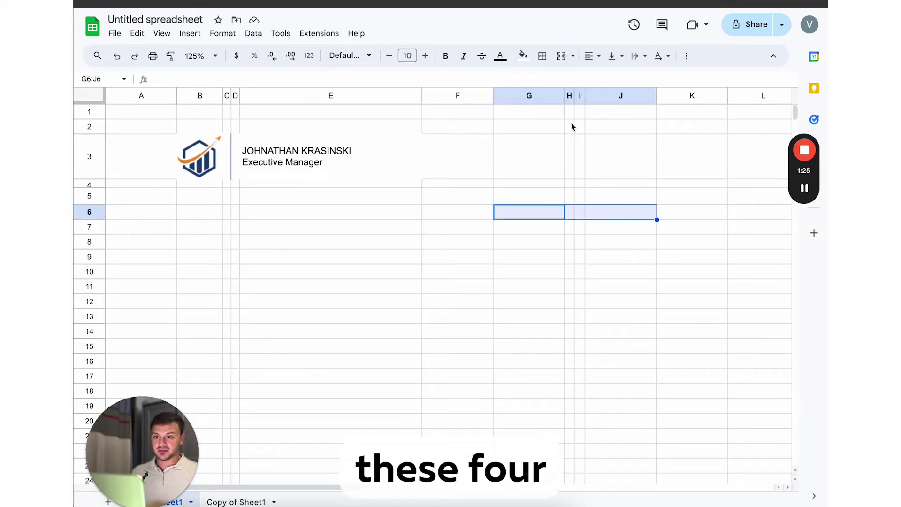
click(543, 57)
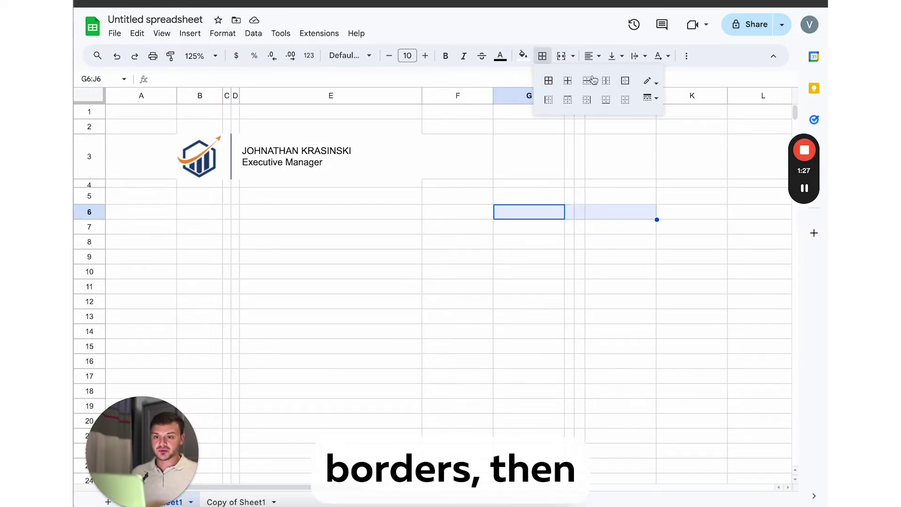
click(650, 81)
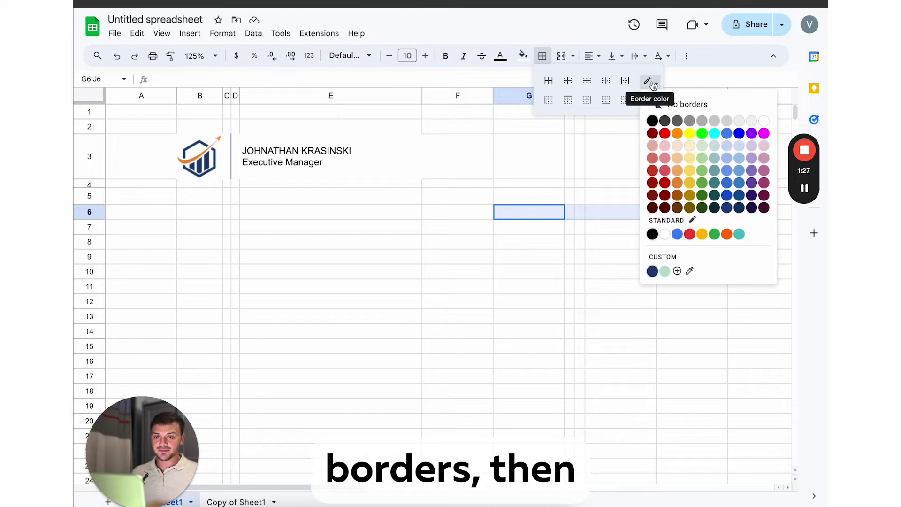
click(765, 122)
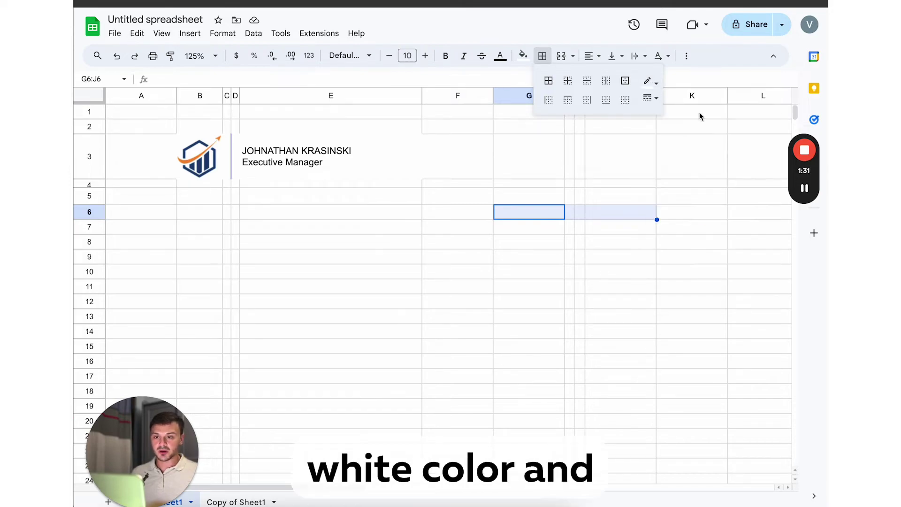
click(549, 82)
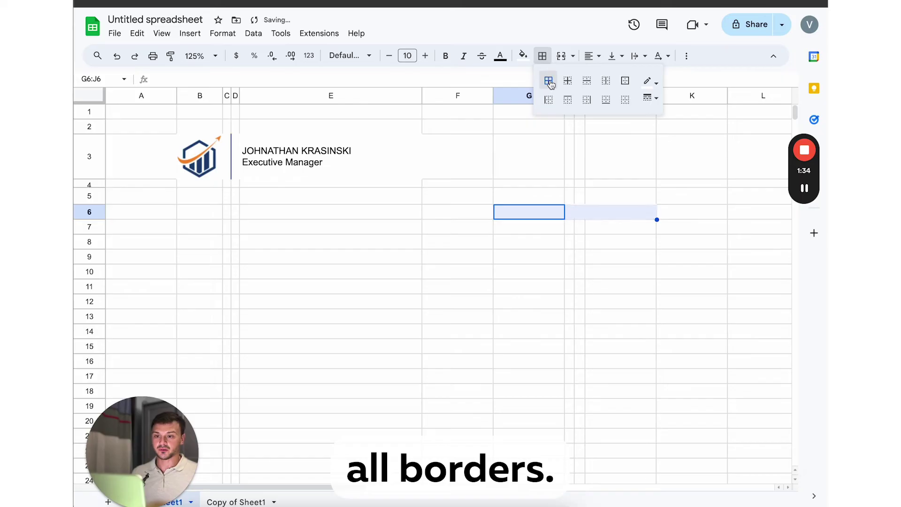
Step: Give cell H6 a grey right border as a thin divider line
click(570, 230)
click(570, 214)
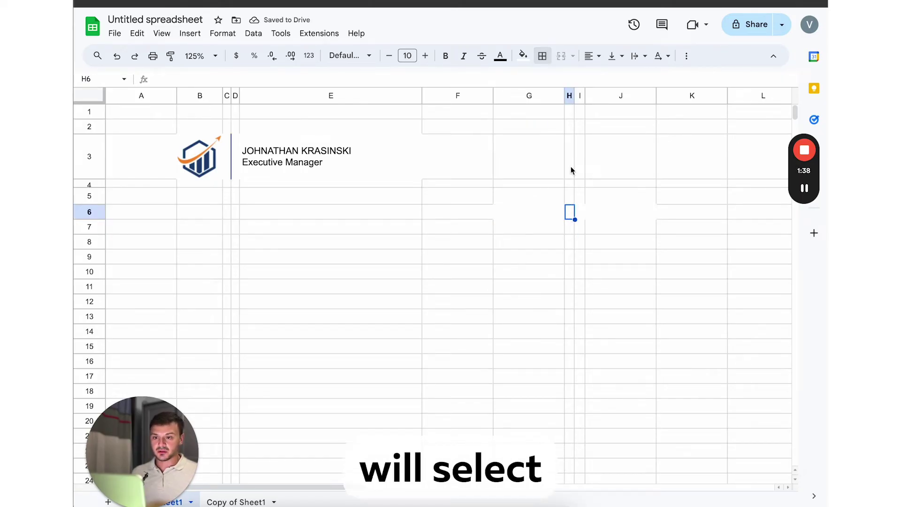
click(542, 55)
click(652, 84)
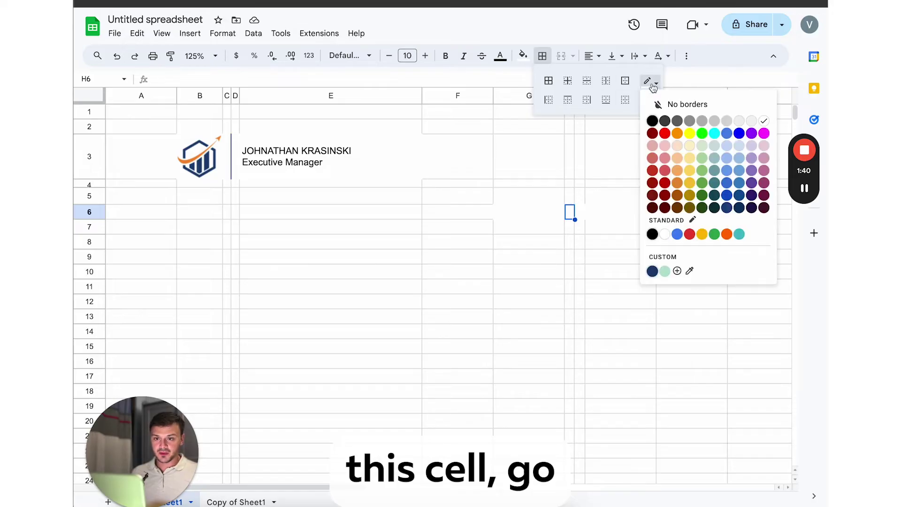
click(690, 121)
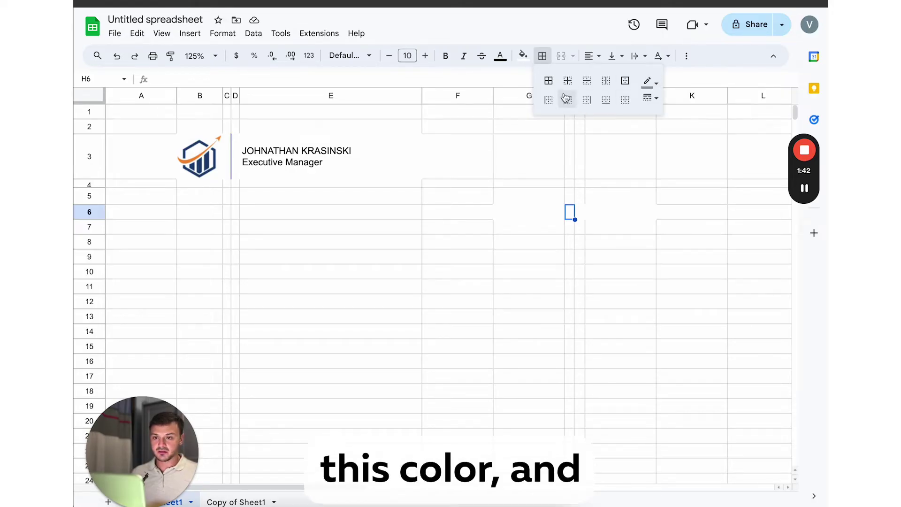
click(588, 99)
click(624, 226)
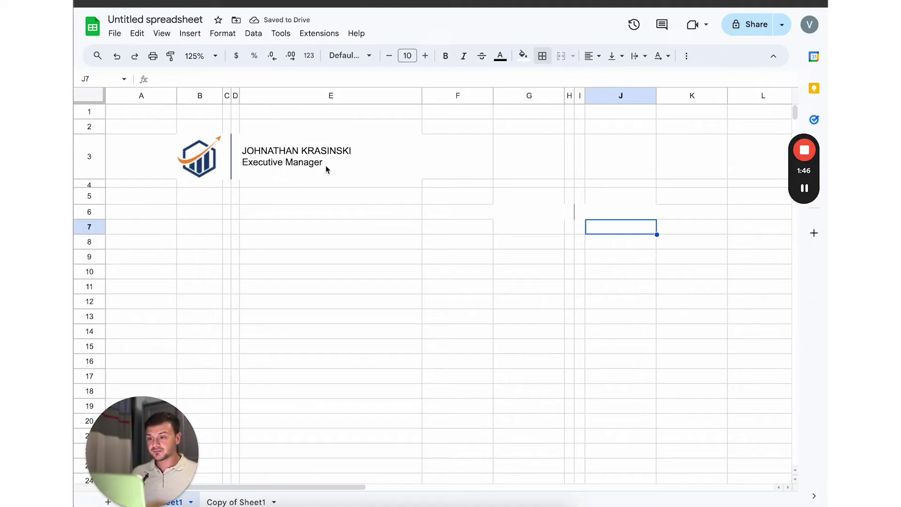
Step: Check the name and title text in E3, then copy B3:E3 with Cmd+C
click(338, 167)
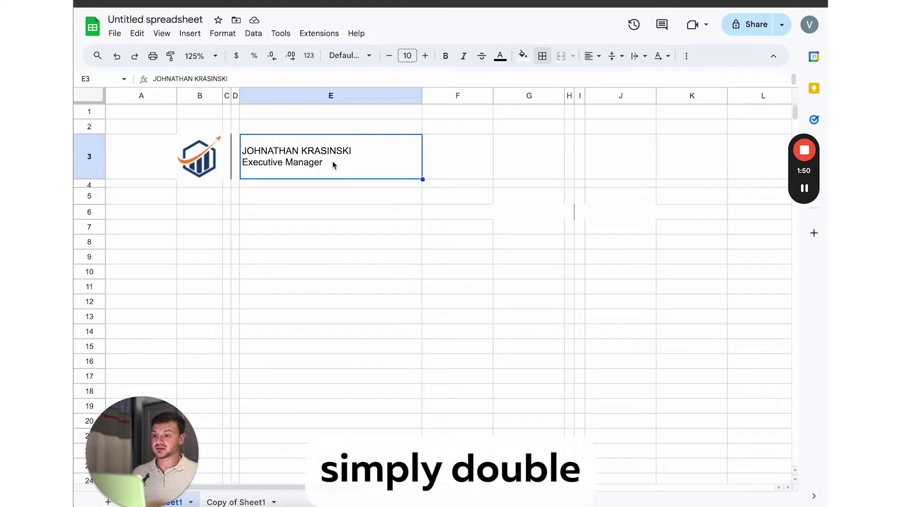
double_click(336, 166)
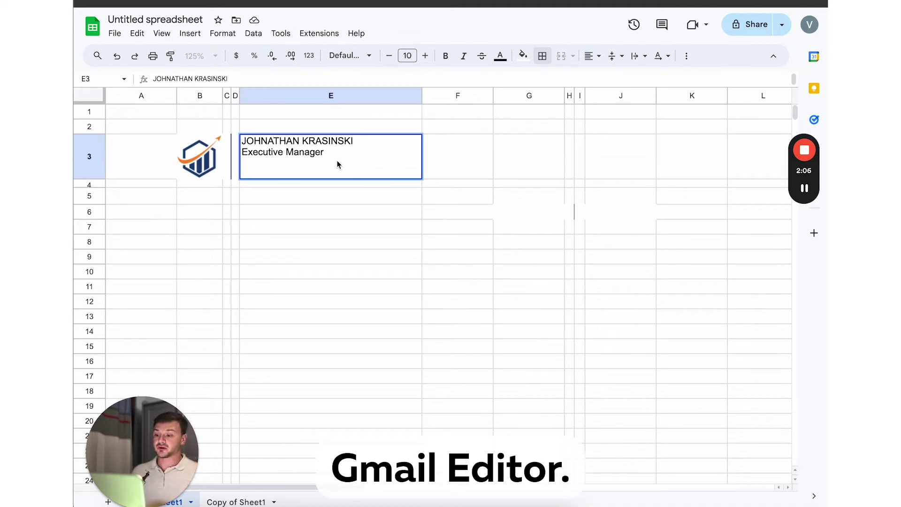
click(314, 193)
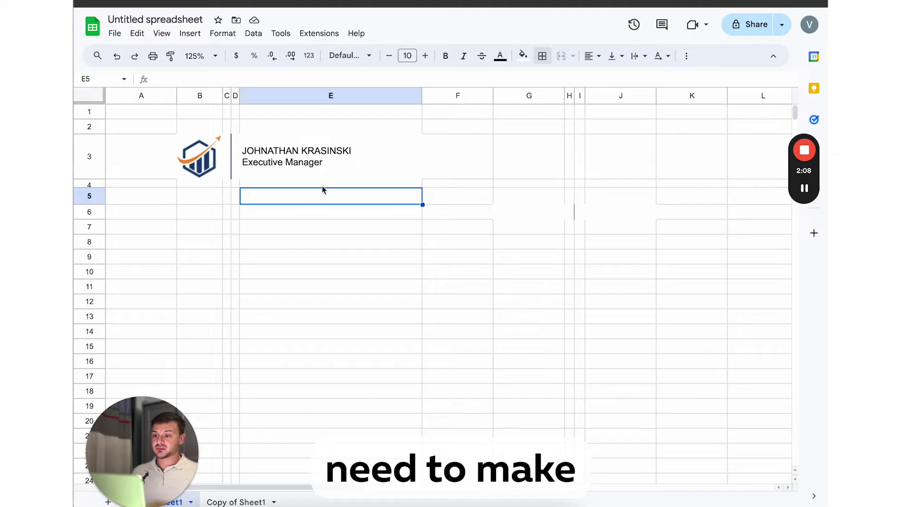
click(335, 177)
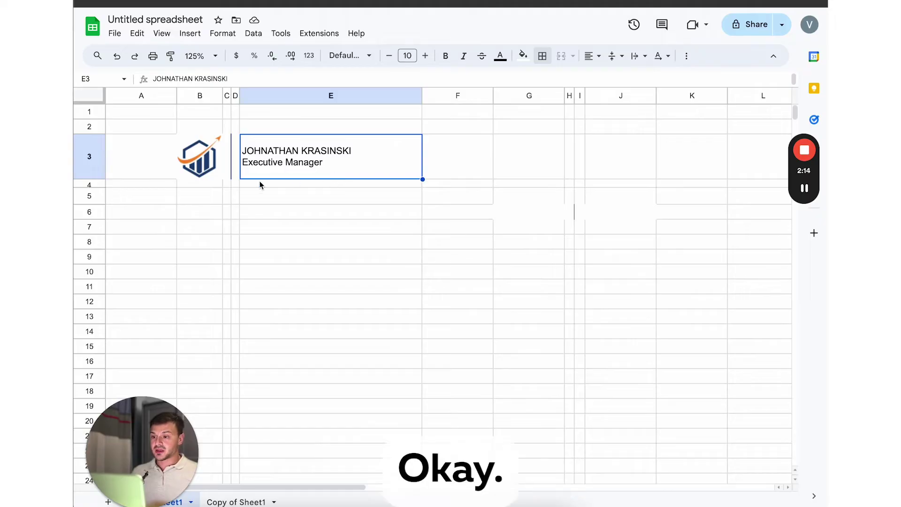
shift+click(181, 177)
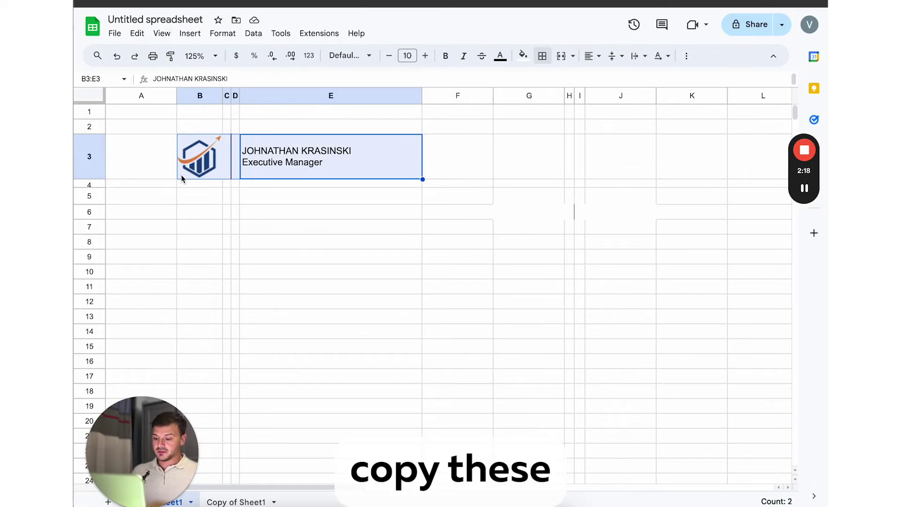
key(super+c)
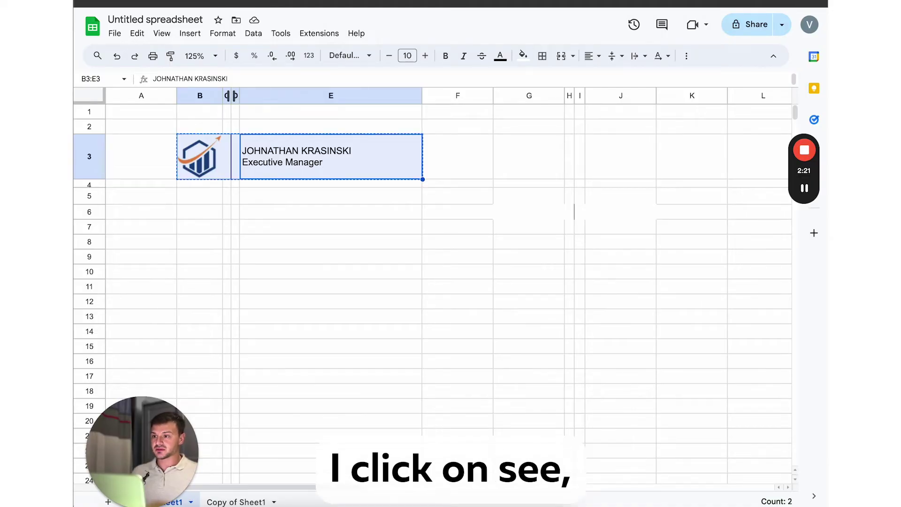
Step: Paste the copied logo, name and Executive Manager title into the Demo 2 signature editor
key(ctrl+Tab)
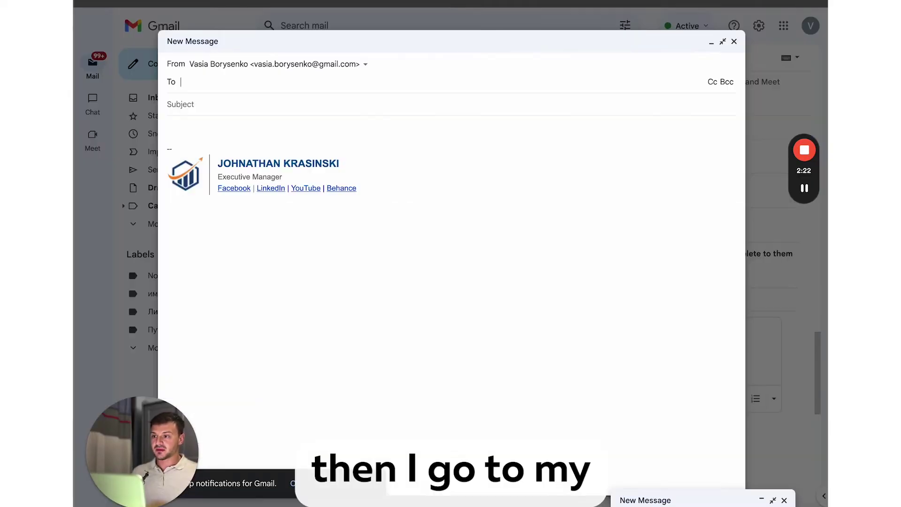
click(735, 42)
click(531, 348)
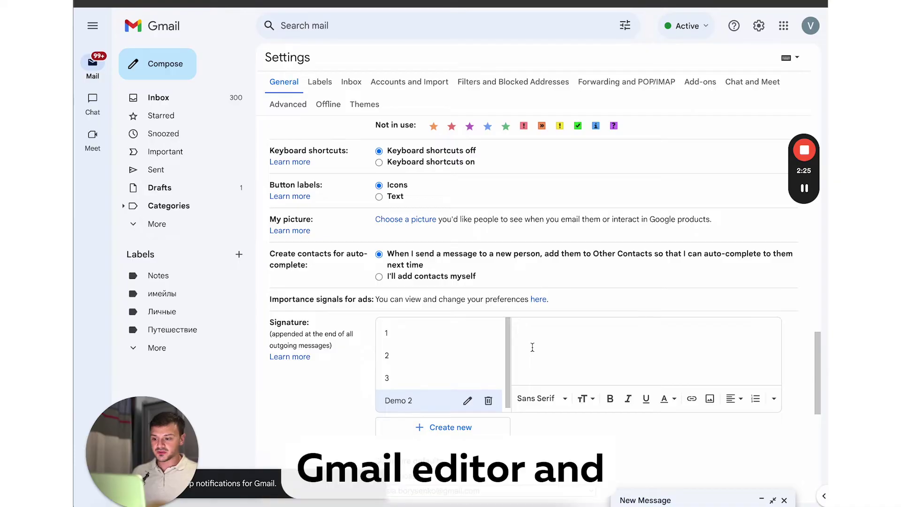
key(super+v)
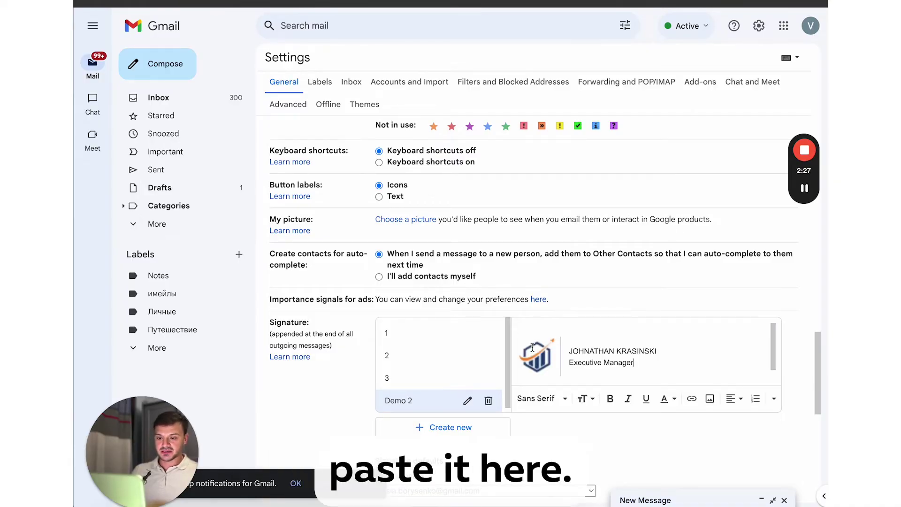
scroll(540, 347, down, 1)
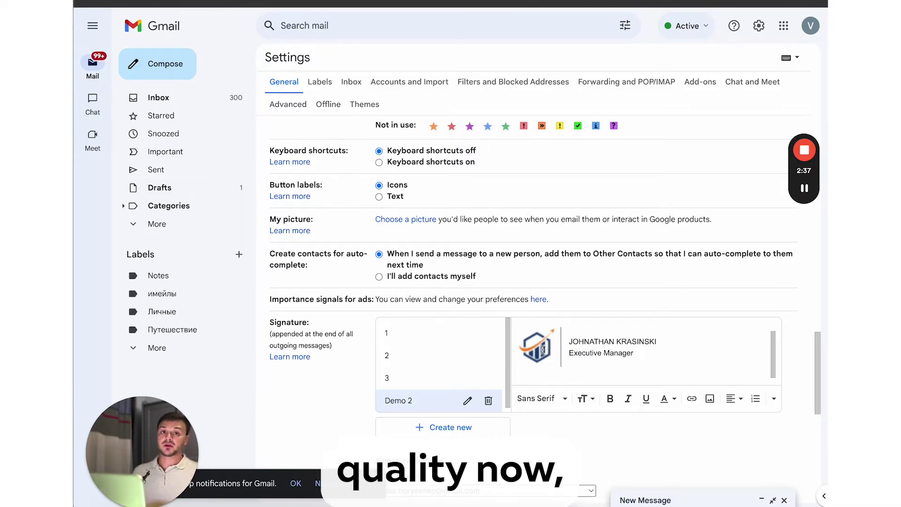
Step: Delete the logo, restore it with Ctrl+Z, and select the signature's name and title text
click(544, 357)
click(557, 353)
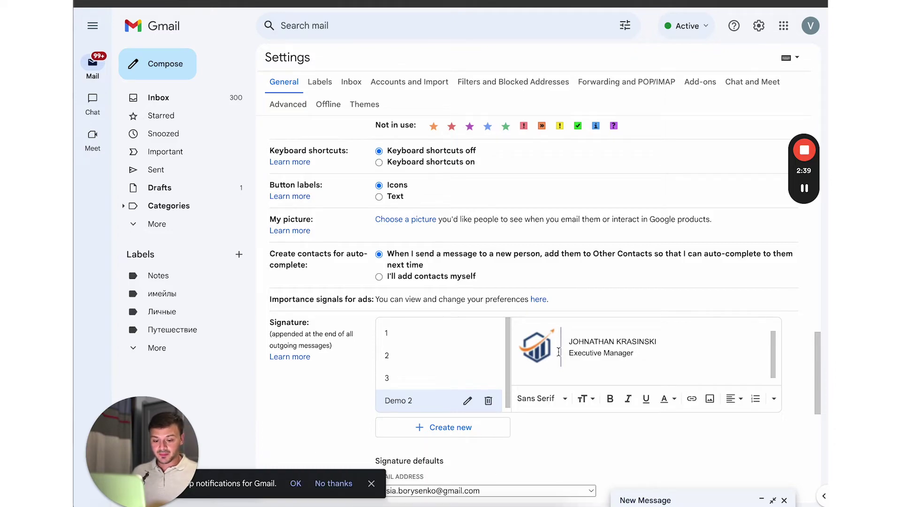
key(BackSpace)
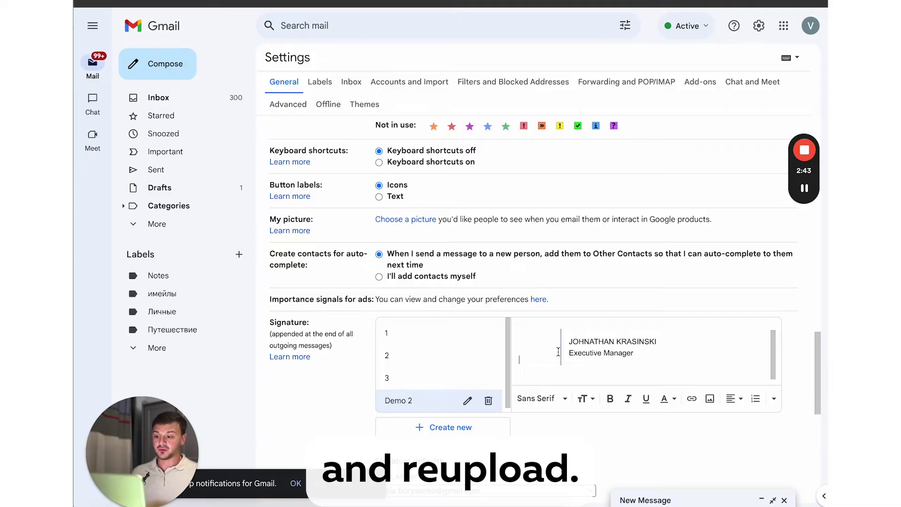
key(ctrl+z)
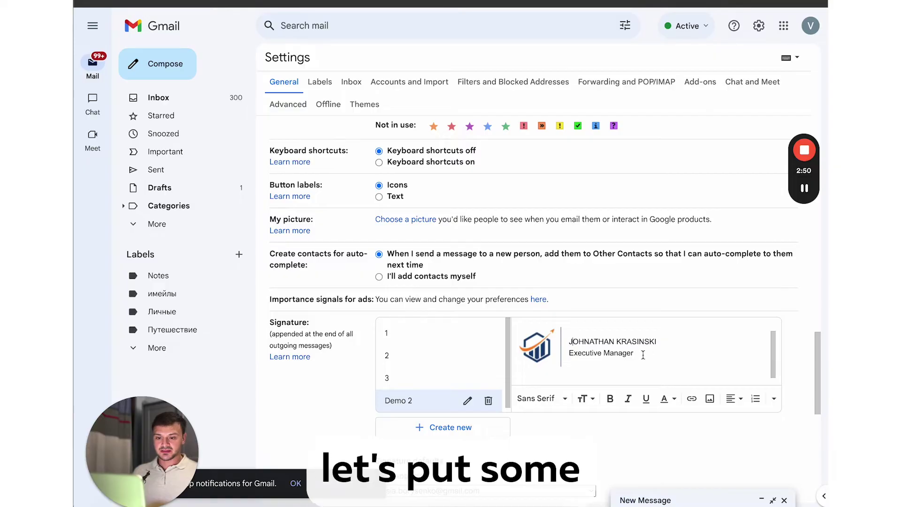
drag(639, 355, 570, 337)
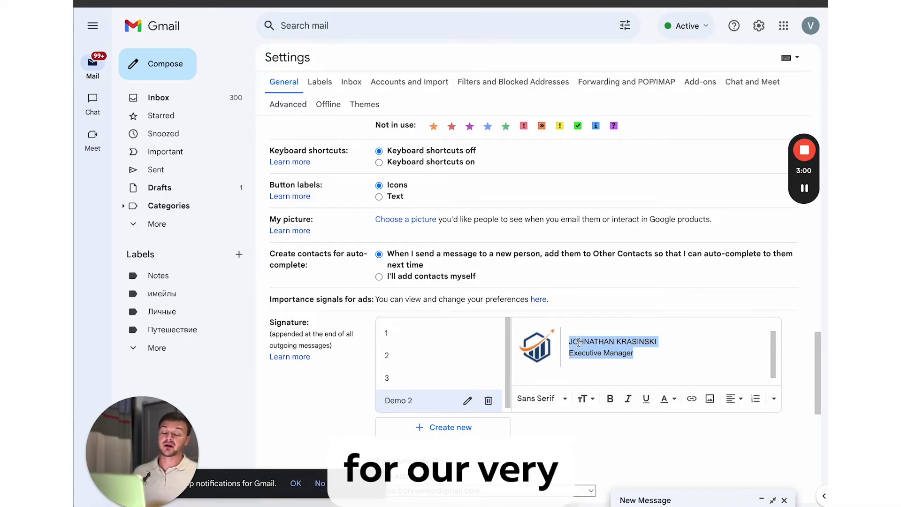
Step: Review Demo 2's bold blue name and linked Facebook | LinkedIn | YouTube | Behance row
click(805, 188)
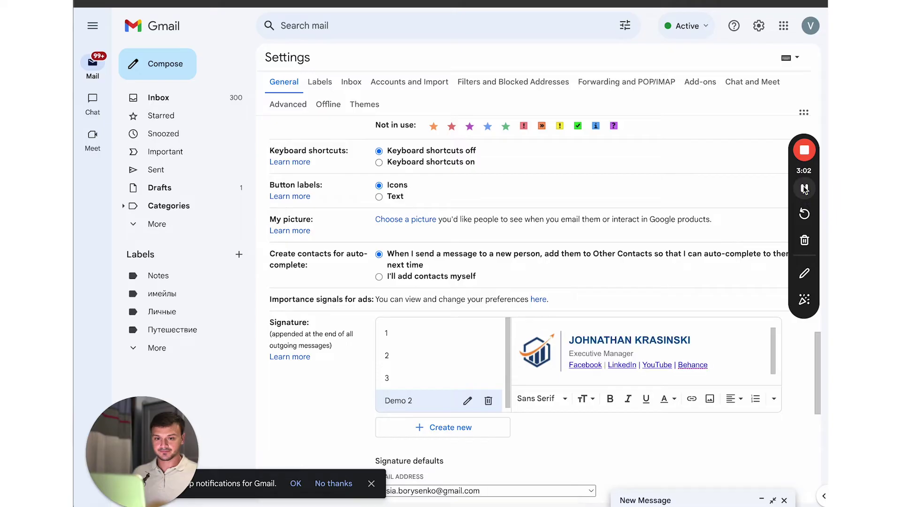
scroll(572, 332, down, 1)
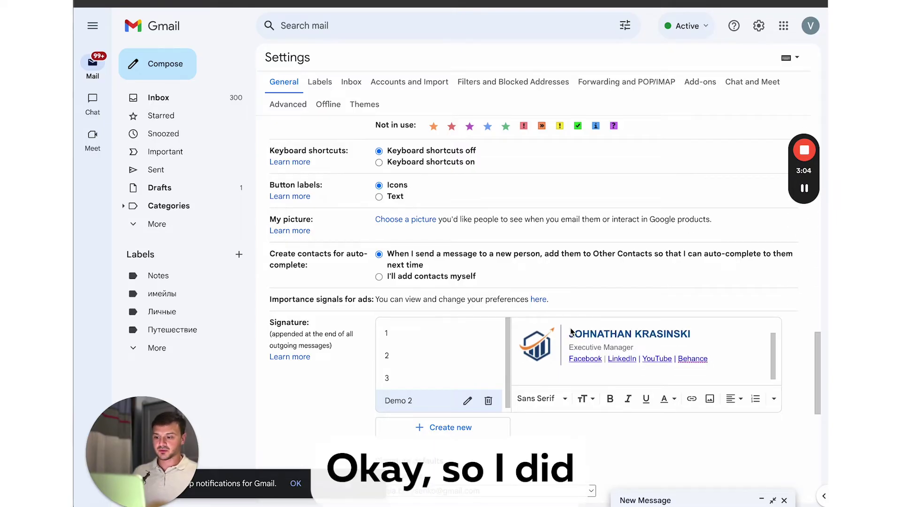
scroll(572, 332, down, 1)
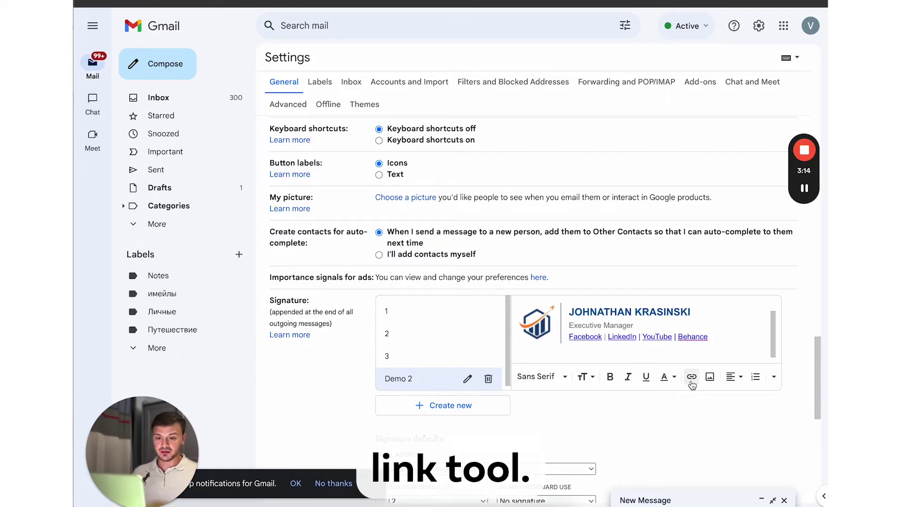
Step: Under Signature defaults, set 'For new emails use' to Demo 2
scroll(688, 380, down, 7)
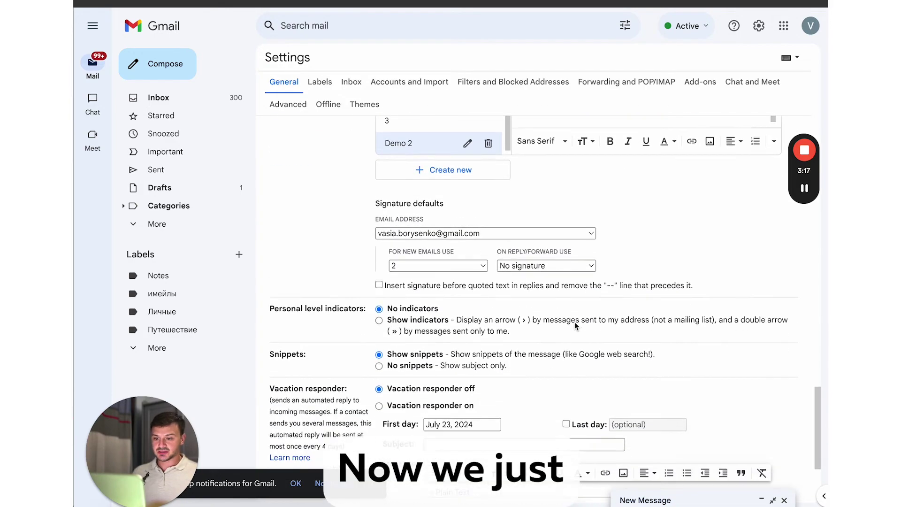
click(425, 187)
click(429, 214)
scroll(432, 216, up, 2)
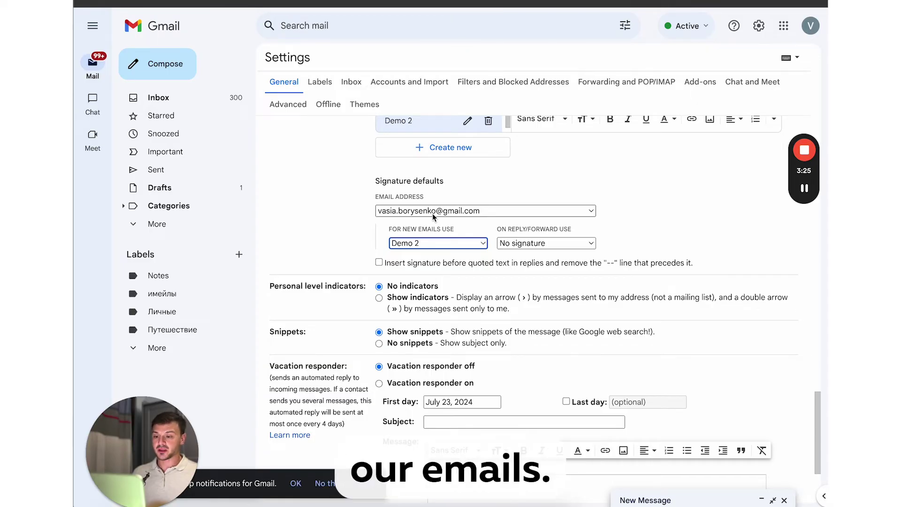
scroll(433, 213, down, 3)
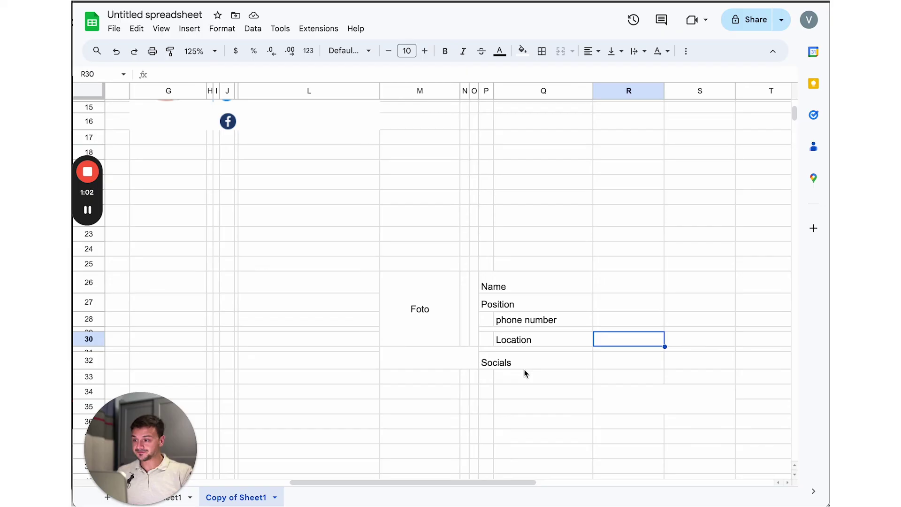
Step: Merge the range Q37:R38 into one cell
scroll(583, 380, down, 1)
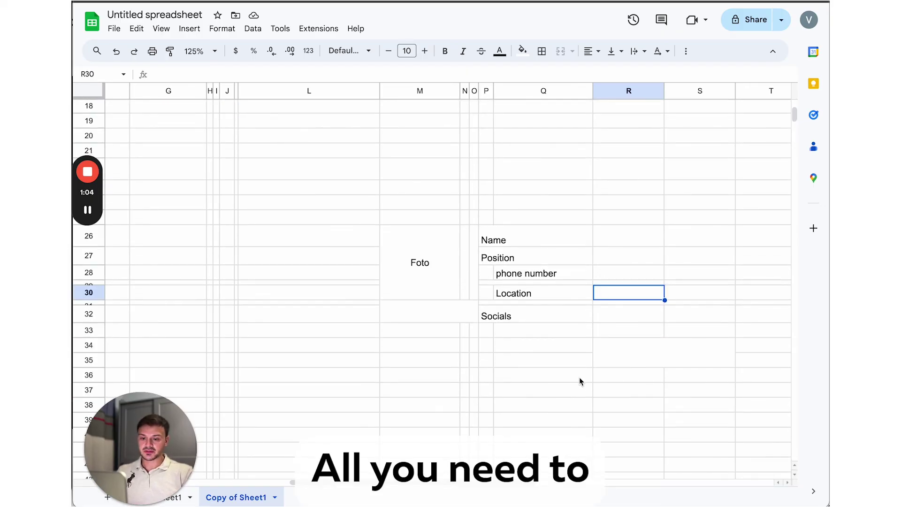
scroll(564, 376, down, 1)
click(569, 347)
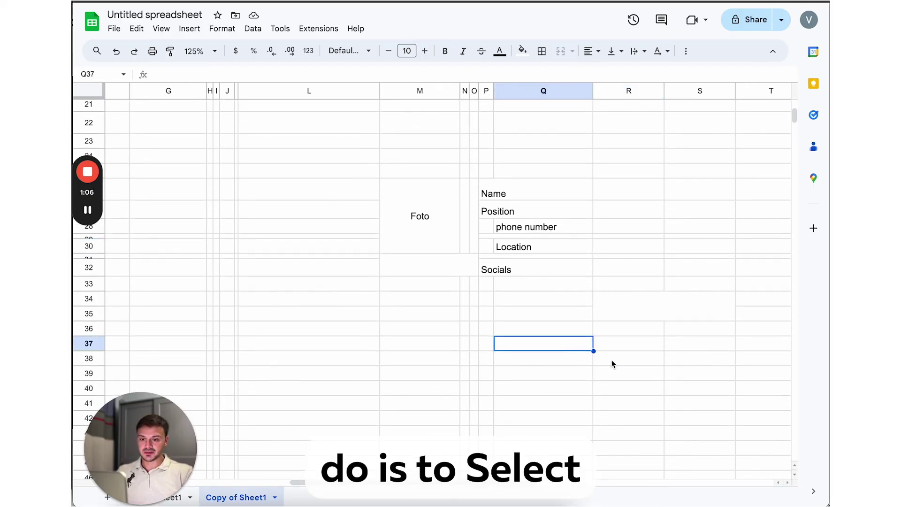
drag(612, 364, 615, 365)
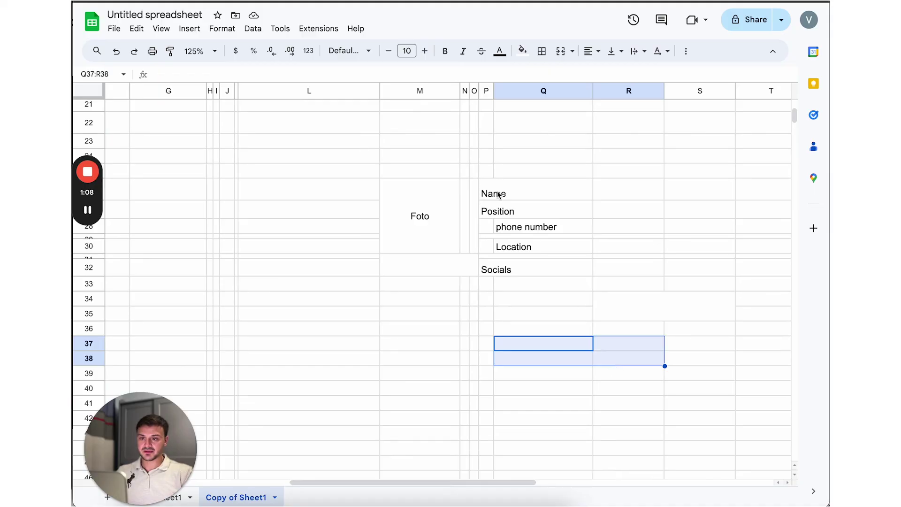
click(561, 52)
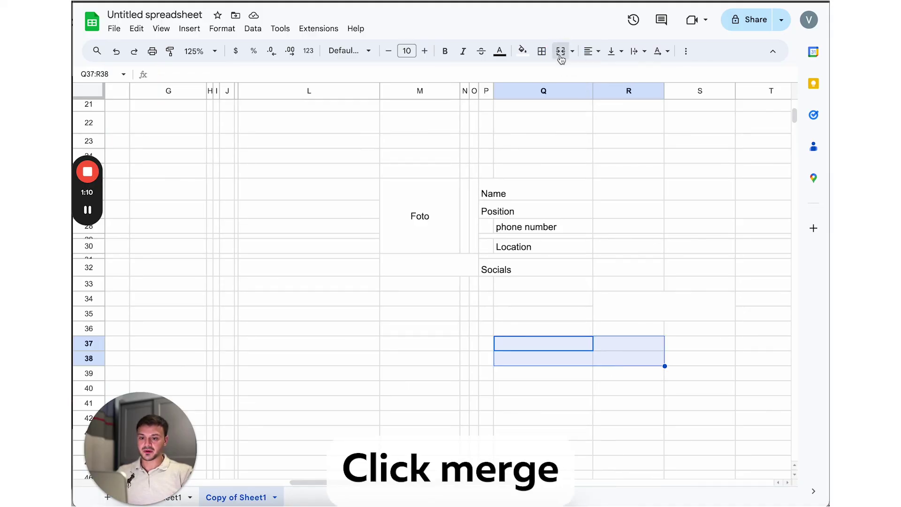
click(567, 282)
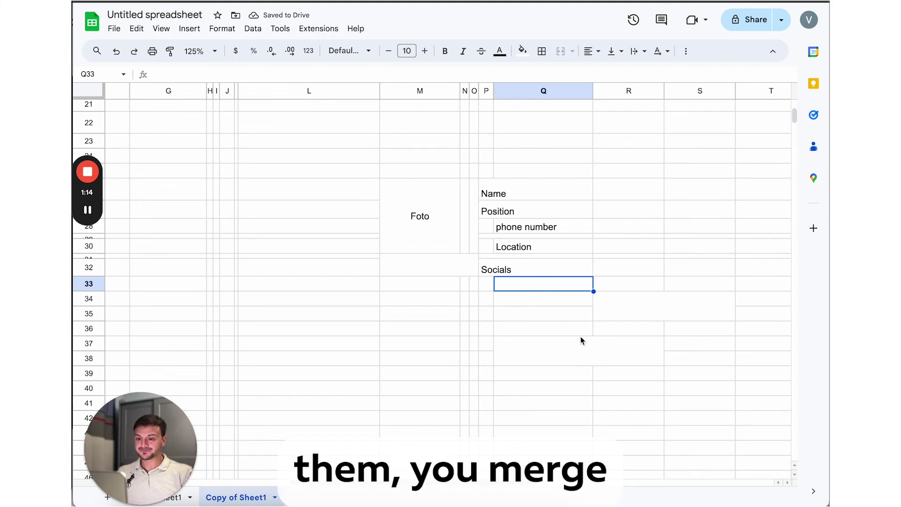
Step: Check the merged Foto and Name cells and the Location cell Q30
scroll(545, 329, up, 2)
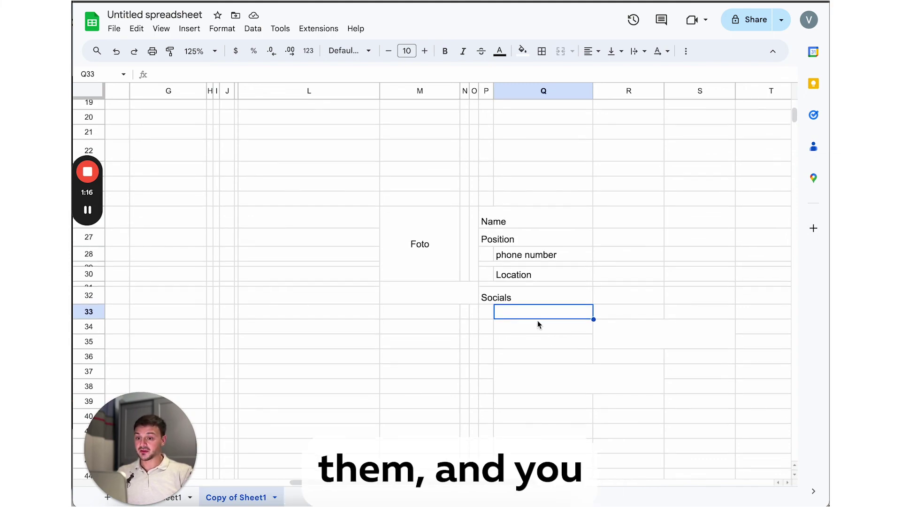
scroll(430, 246, up, 1)
click(433, 243)
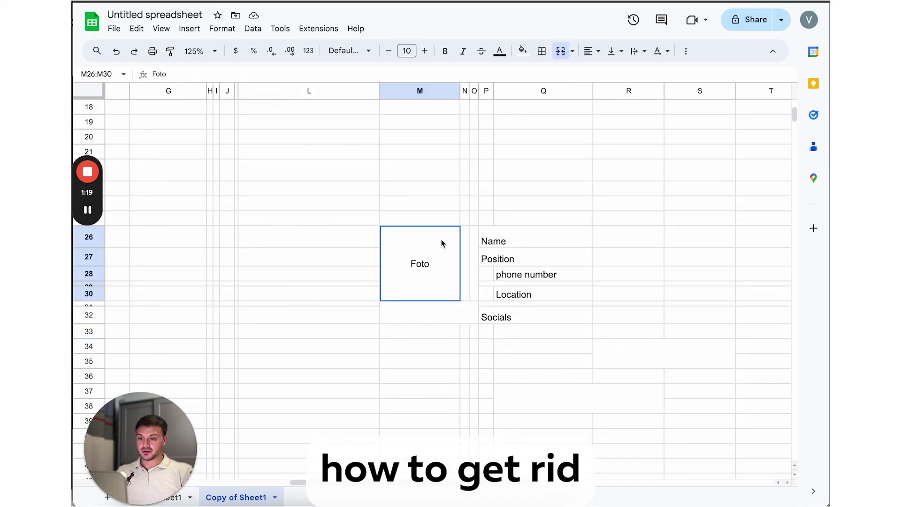
click(535, 247)
click(550, 299)
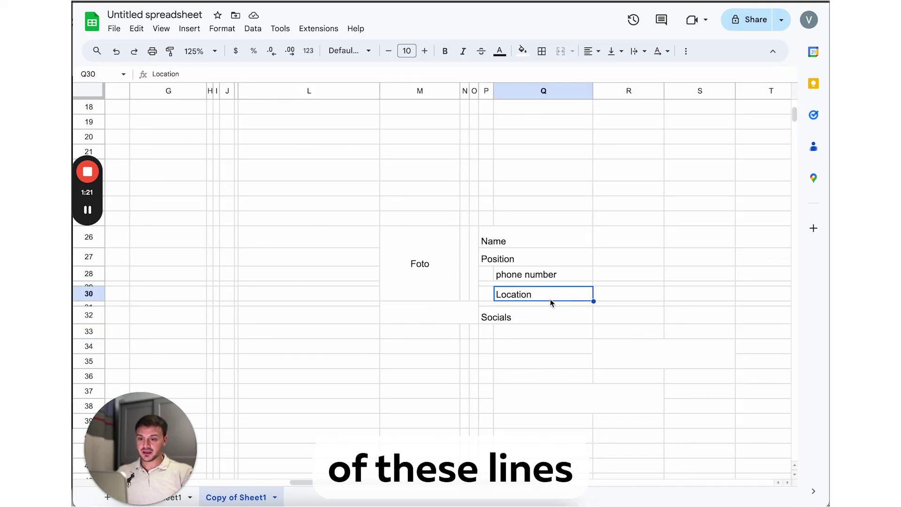
scroll(399, 262, up, 5)
scroll(401, 258, left, 3)
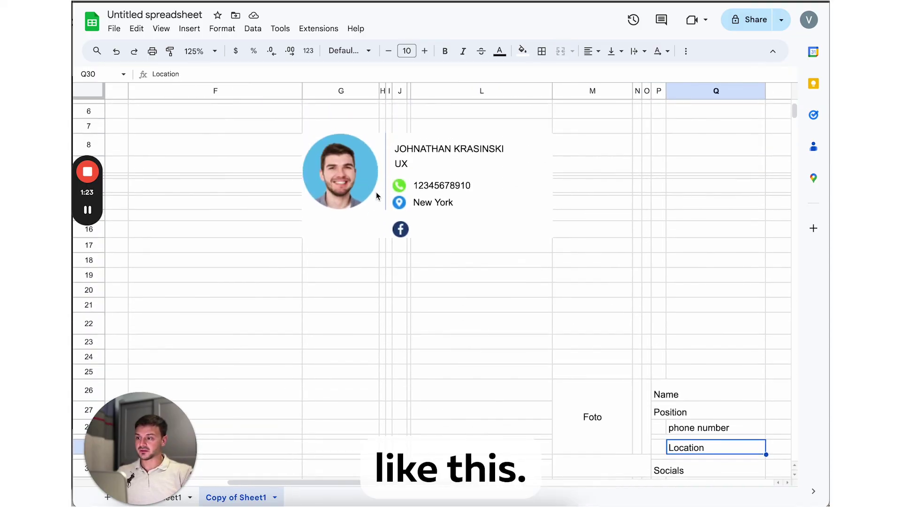
scroll(377, 197, down, 5)
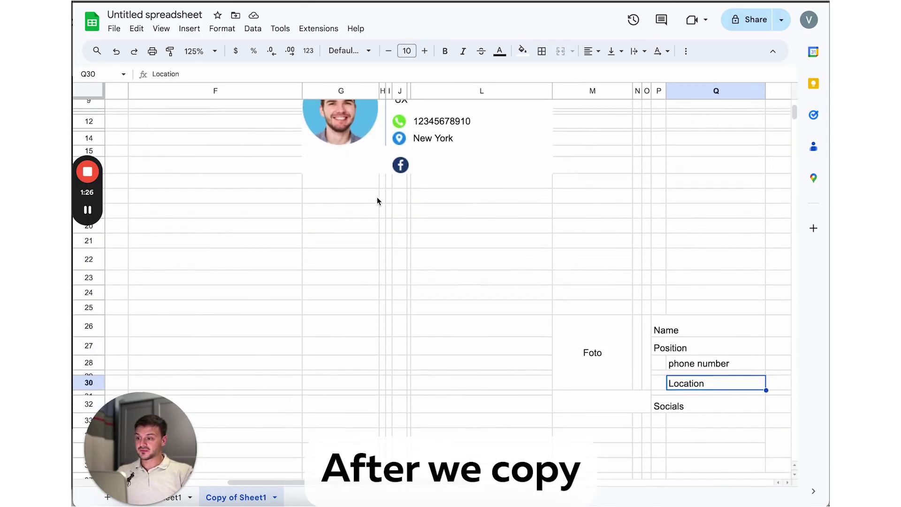
scroll(376, 197, right, 2)
scroll(377, 201, right, 2)
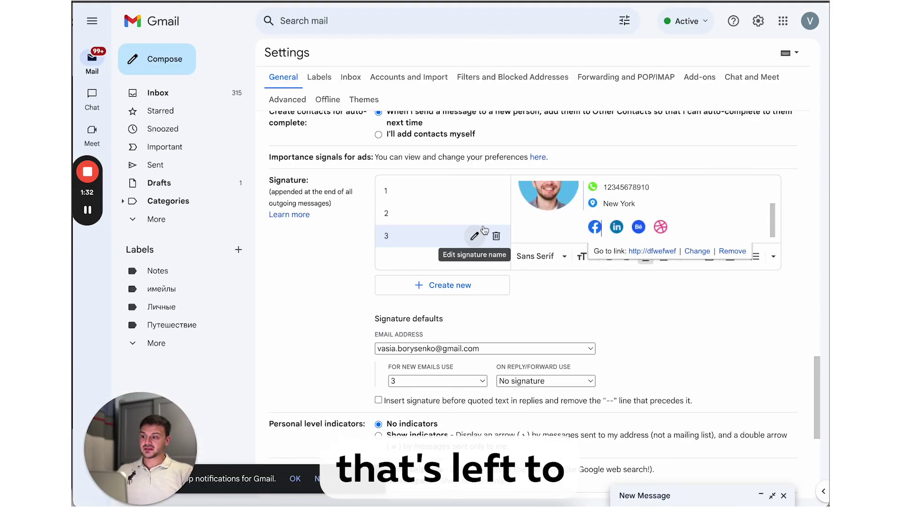
scroll(619, 224, up, 2)
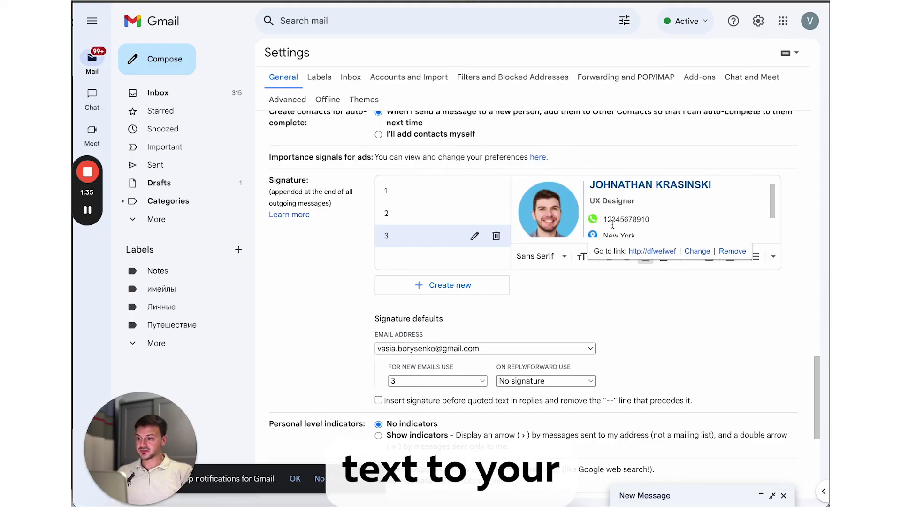
scroll(615, 225, down, 2)
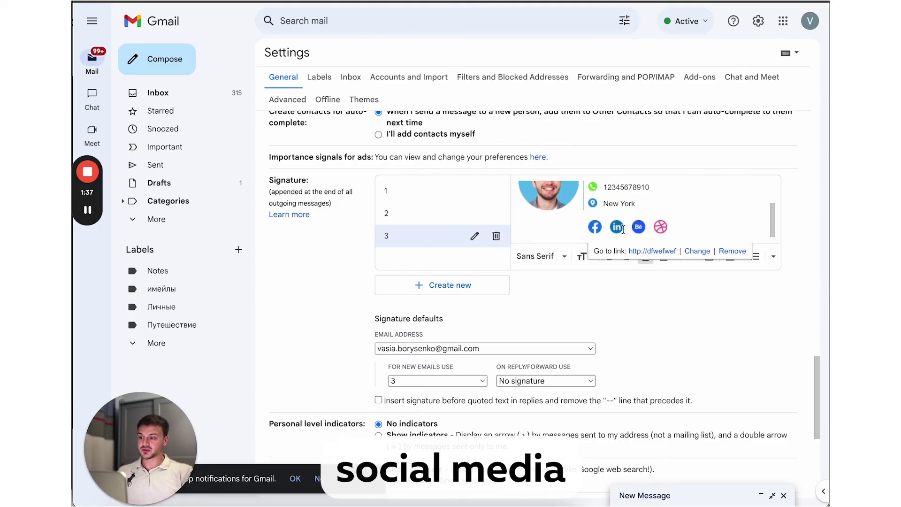
scroll(623, 229, down, 1)
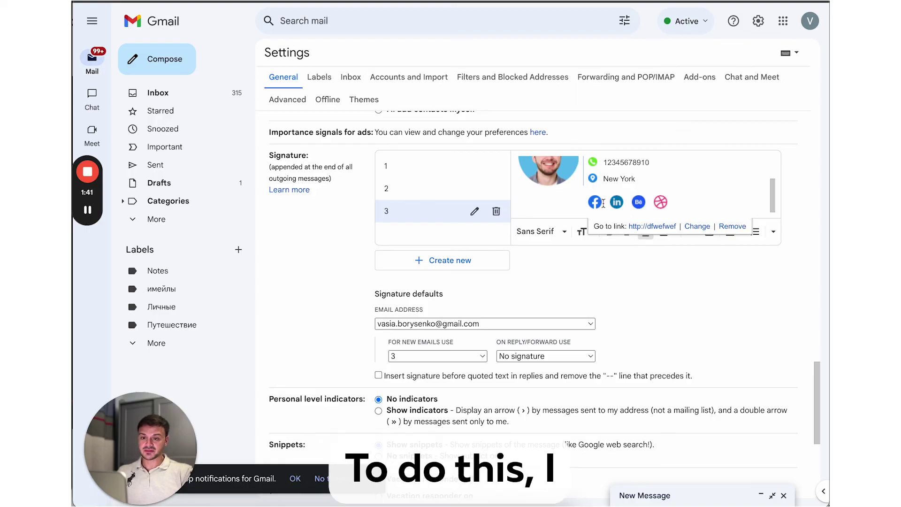
drag(606, 205, 586, 202)
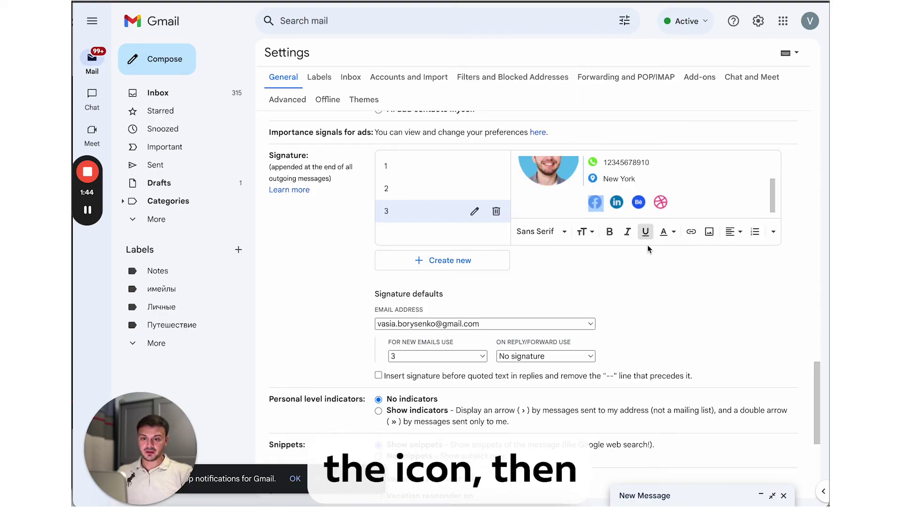
click(691, 234)
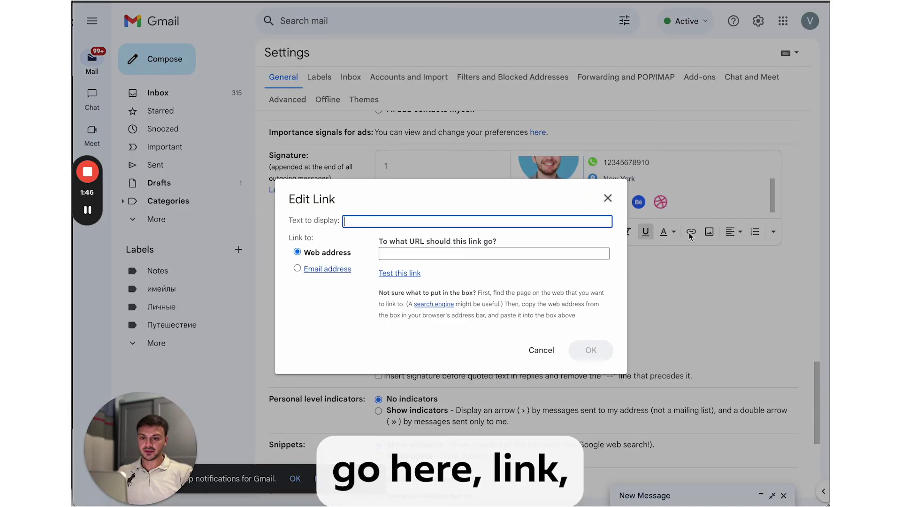
text(sdsdvsdvsdv)
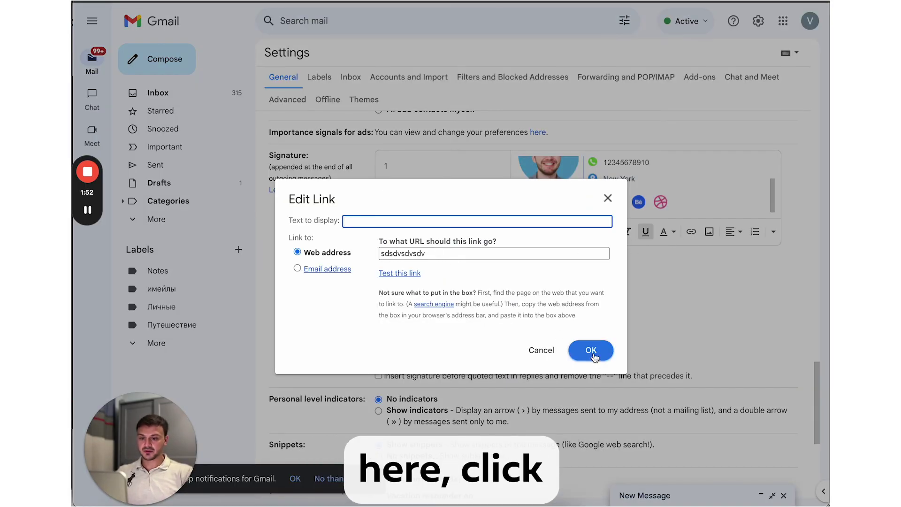
click(591, 351)
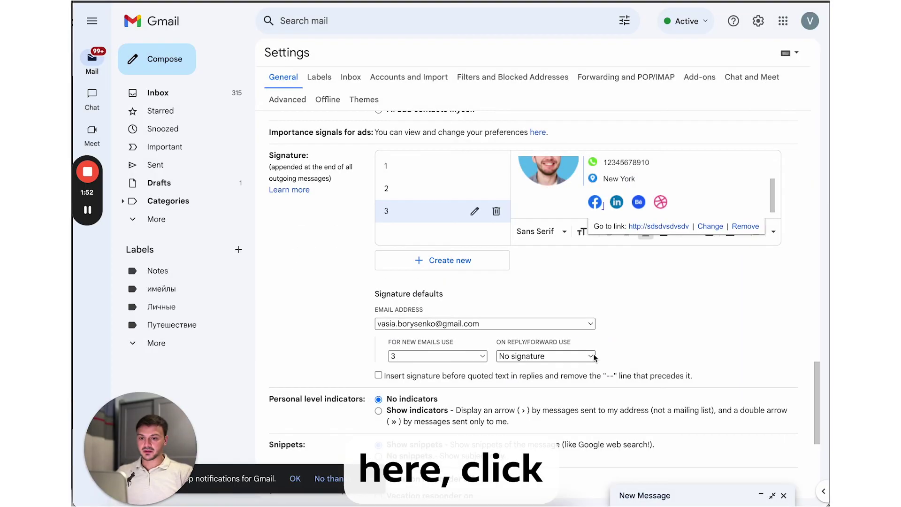